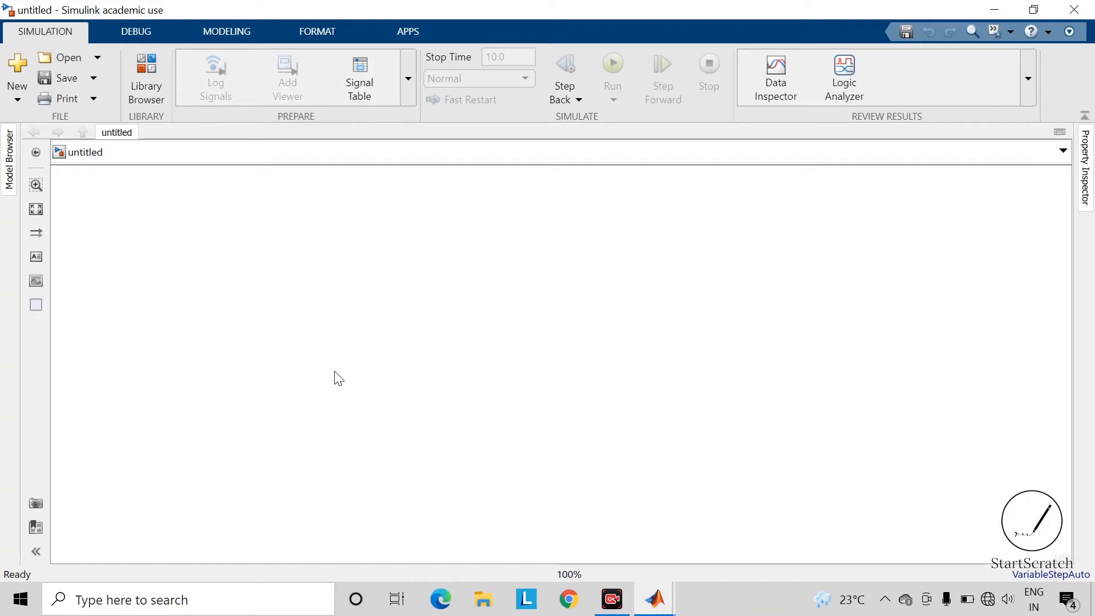
Add a DC Voltage Source block from the Specialized Power Systems Sources library to the empty model
double_click(335, 372)
type("dc")
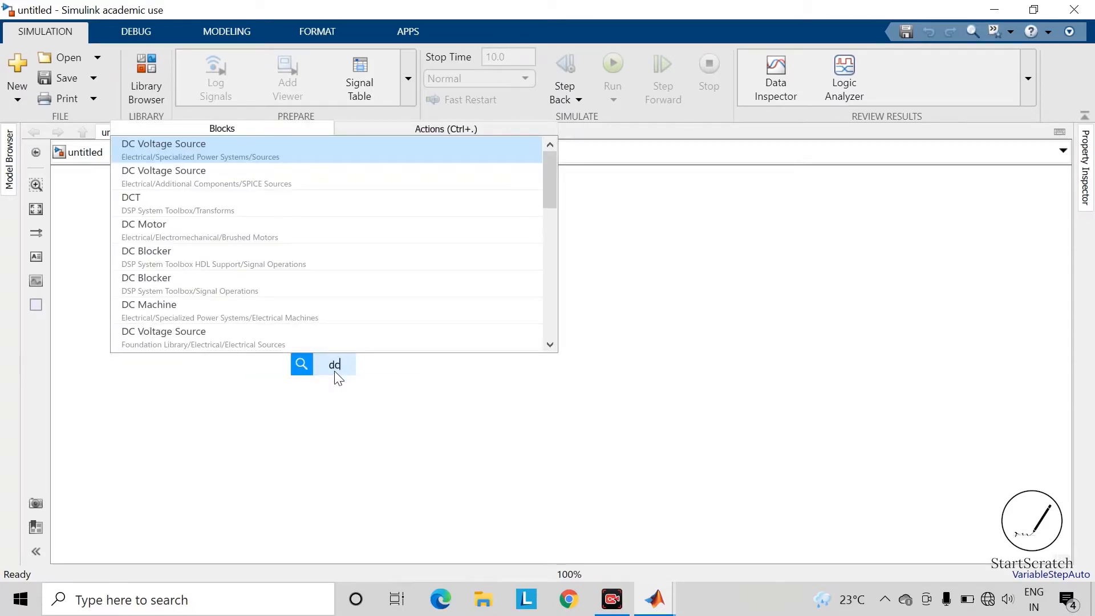
key("Return")
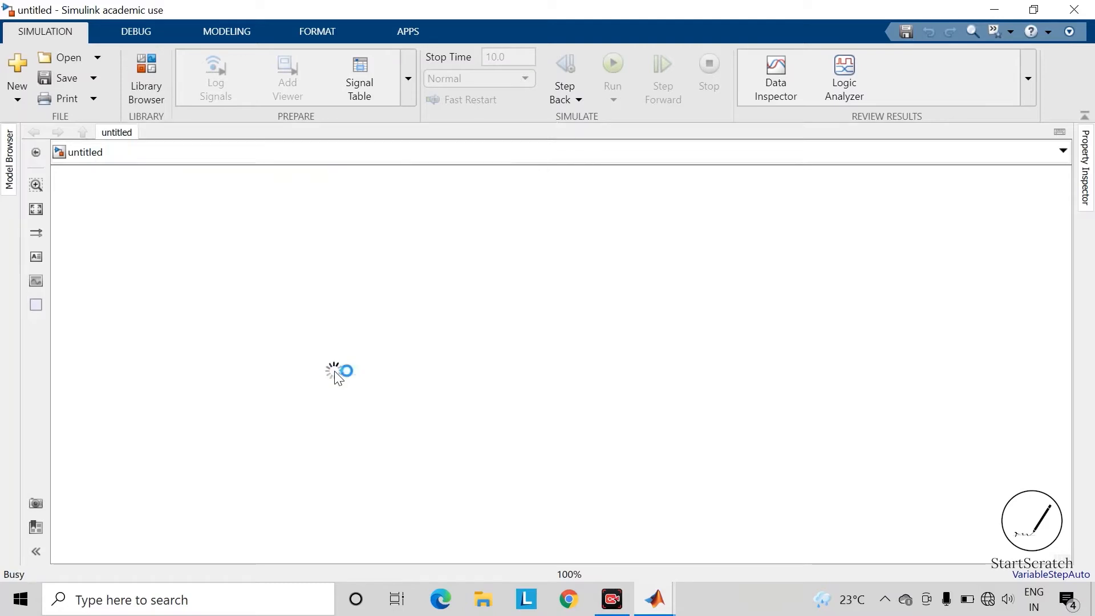
Set the DC Voltage Source's amplitude to 24 V
double_click(336, 377)
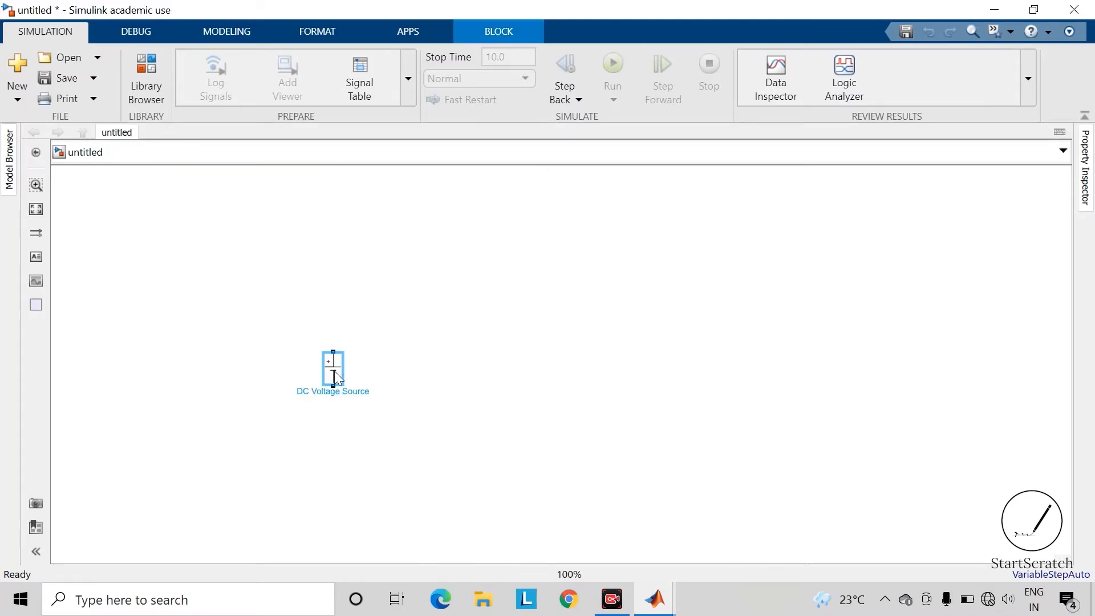
double_click(427, 368)
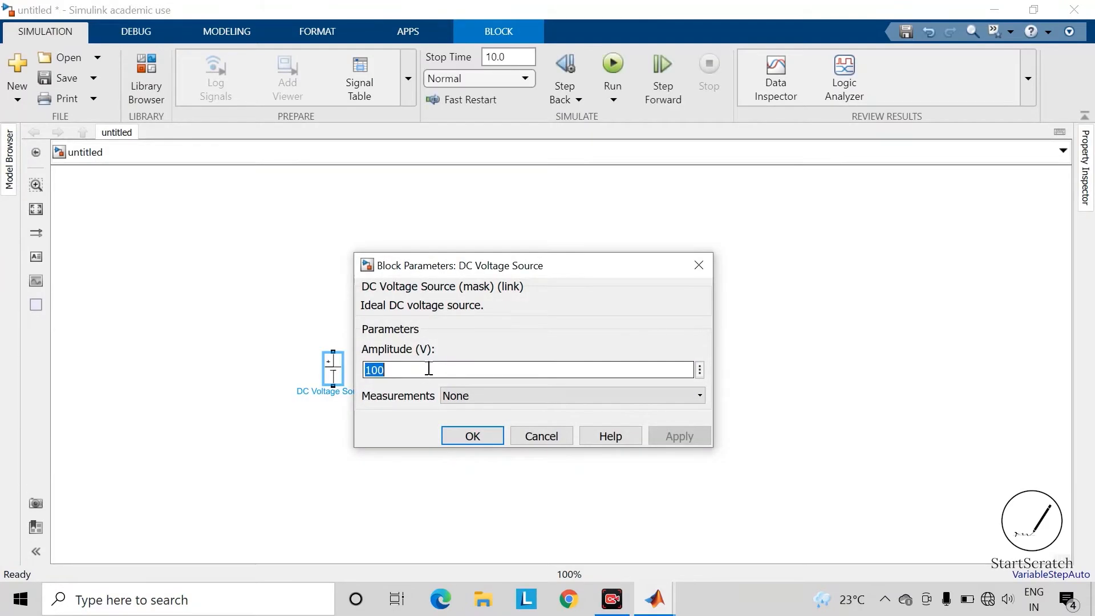
type("24")
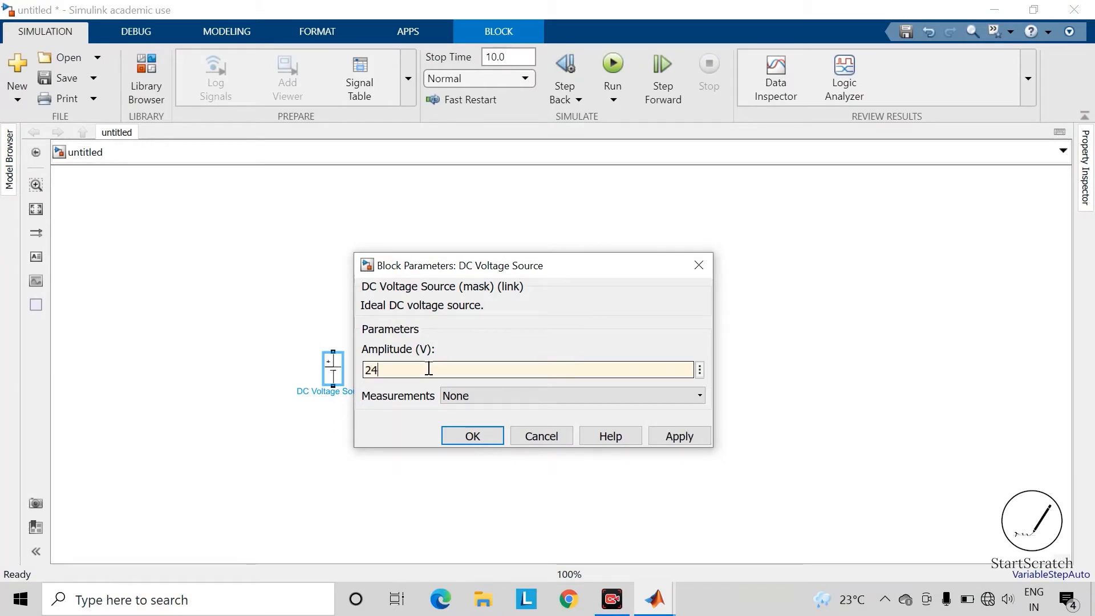
left_click(672, 436)
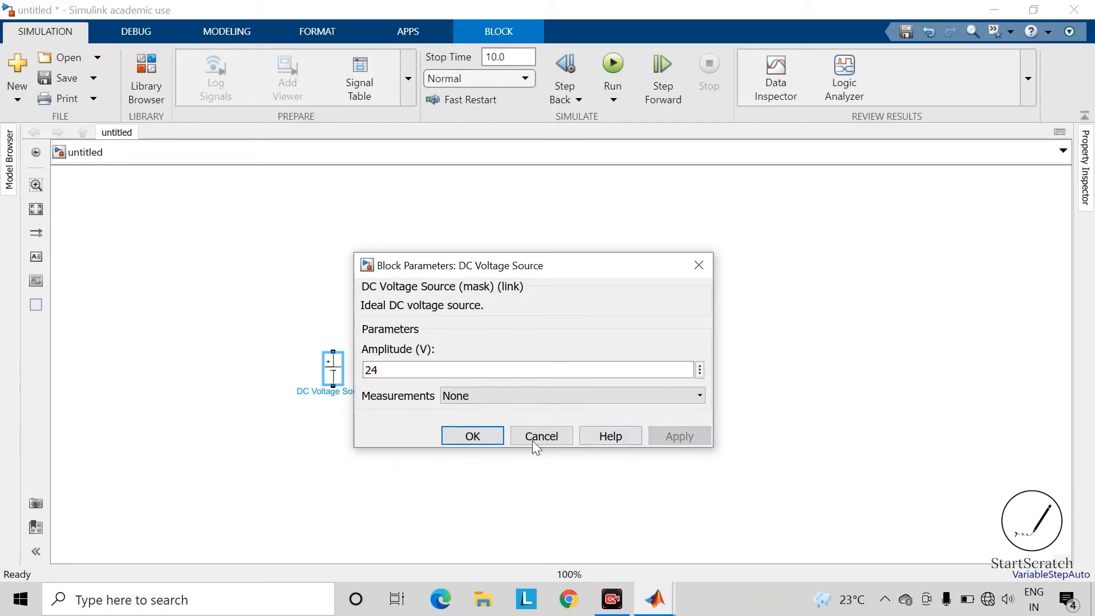
left_click(450, 435)
left_click(477, 347)
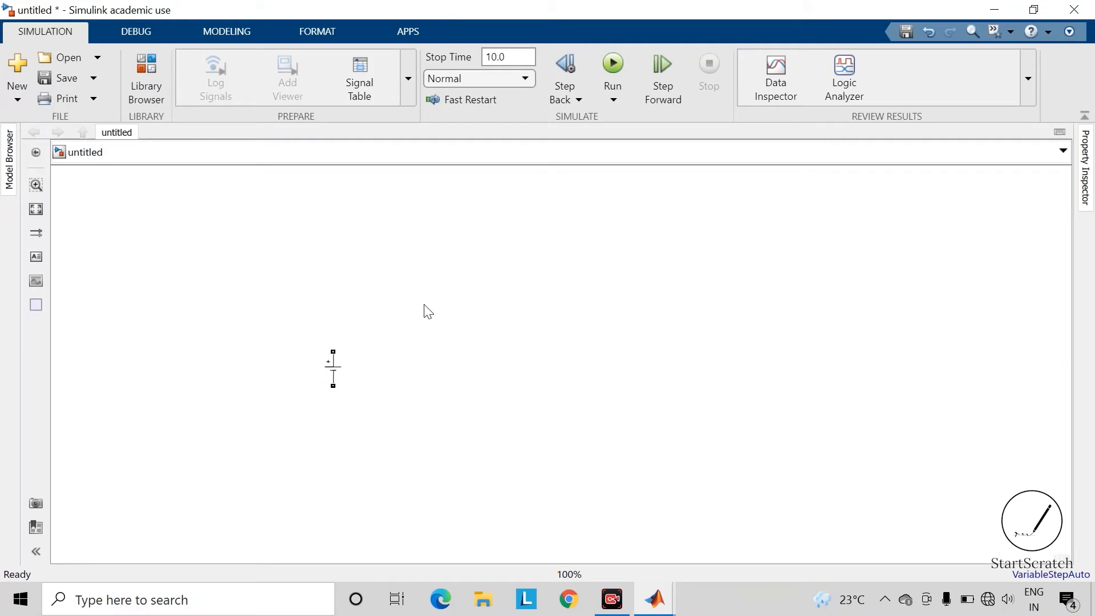
Add a Series RLC Branch block above and to the right of the DC voltage source
double_click(425, 307)
type("seri")
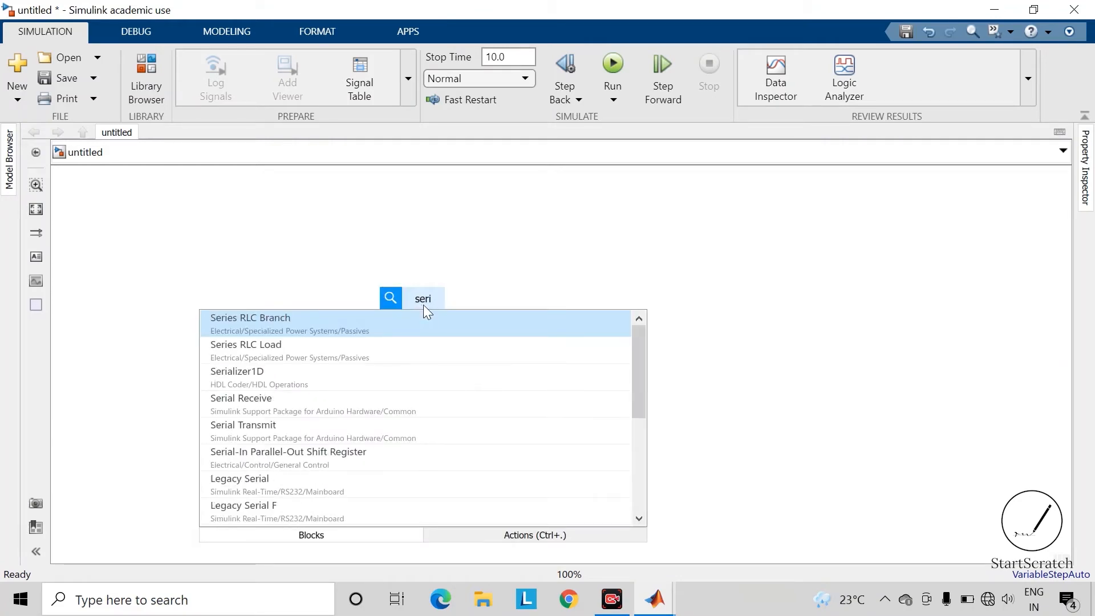
key("Return")
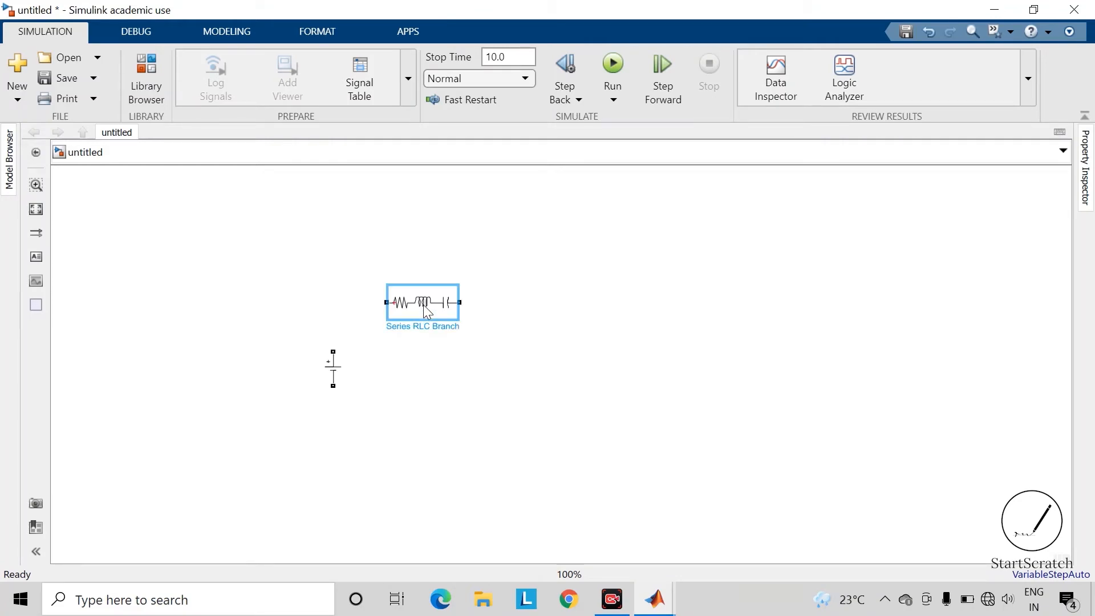
Set the Series RLC Branch's branch type to L and connect its input to the DC source's positive terminal
double_click(423, 304)
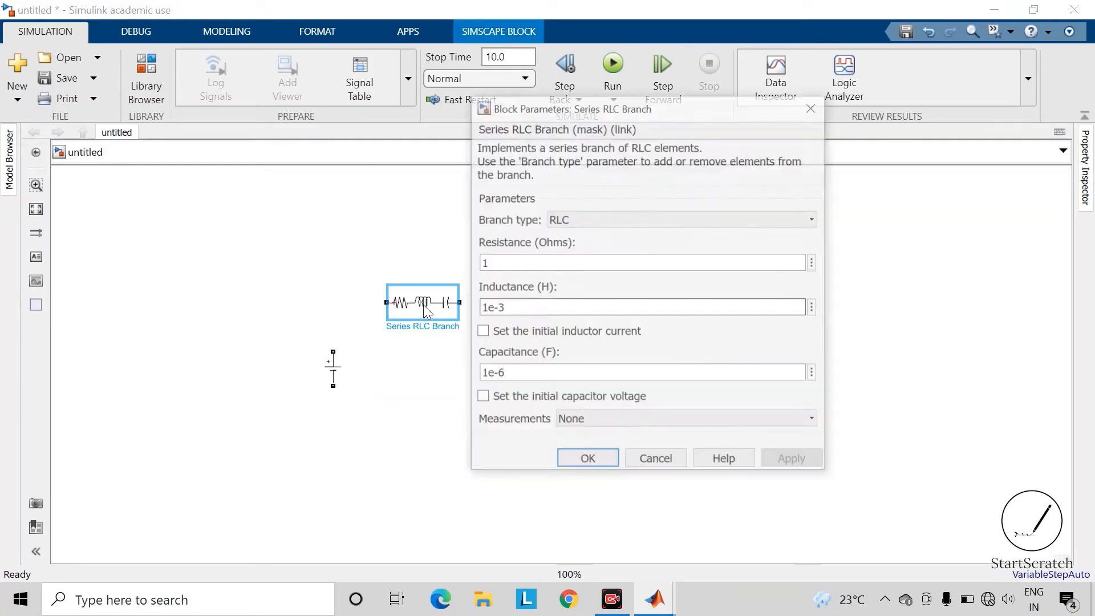
left_click(588, 219)
left_click(568, 264)
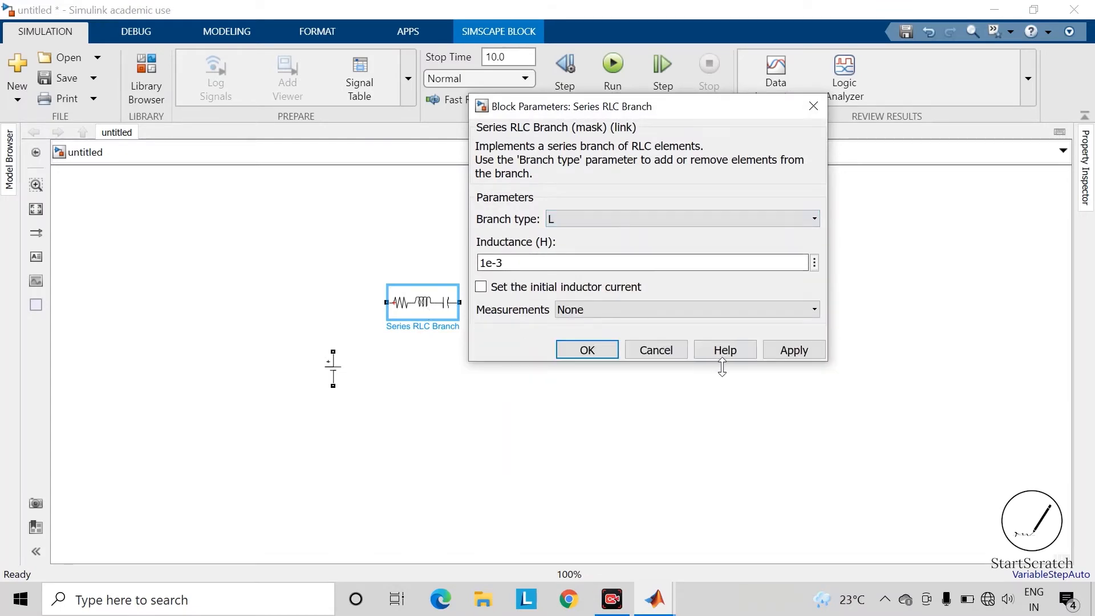
left_click(787, 350)
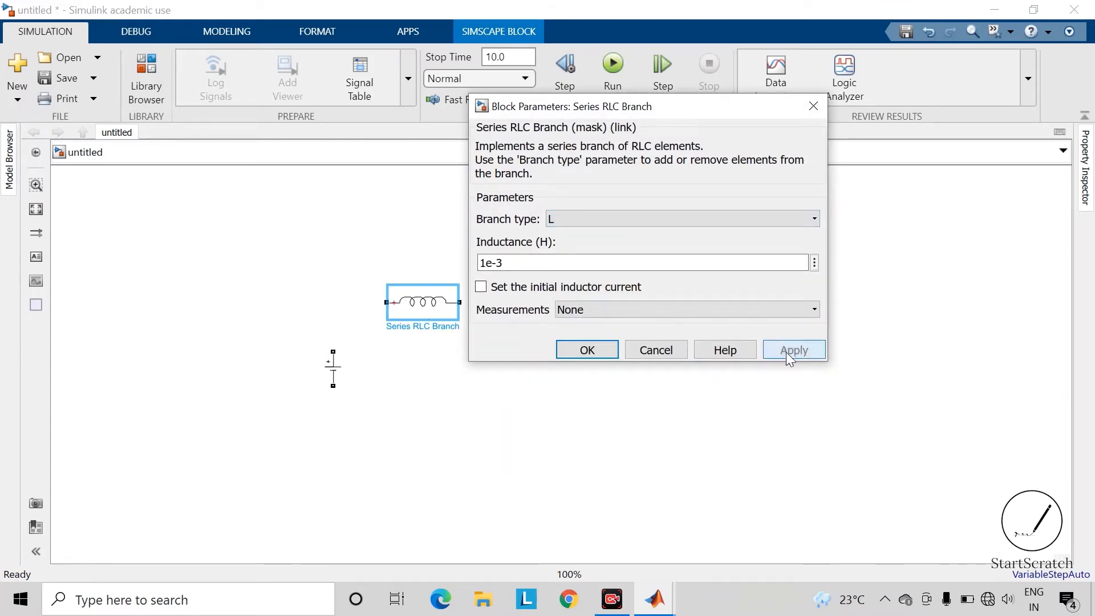
left_click(594, 348)
left_click(431, 365)
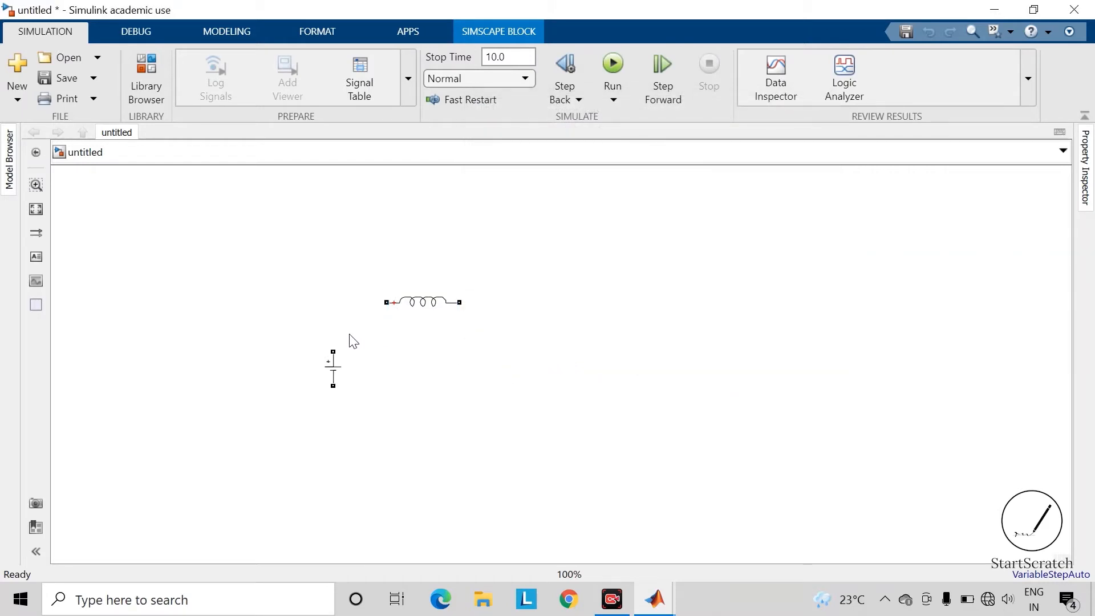
left_click(334, 352)
left_click(386, 302)
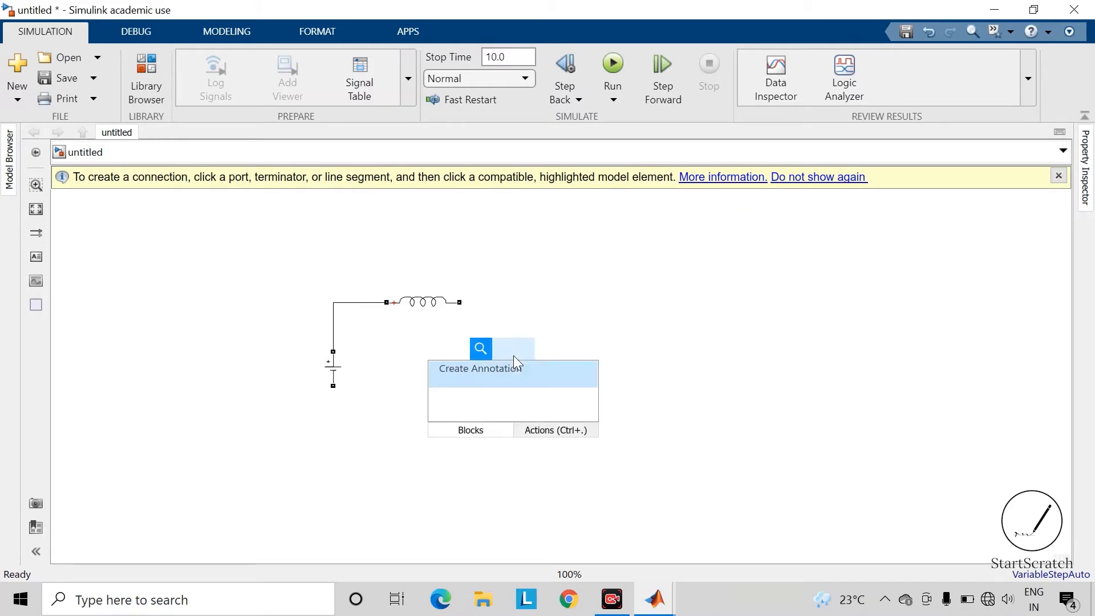
Add a Mosfet block from Specialized Power Systems Power Electronics, right of the inductor, and turn off its measurement port
type("mosfet")
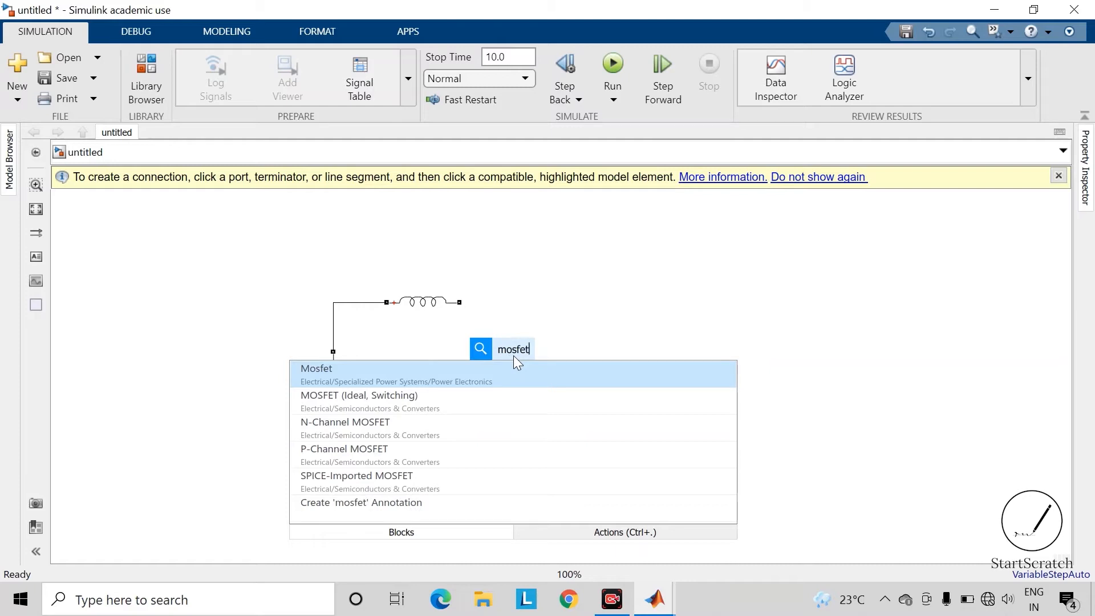
key("Return")
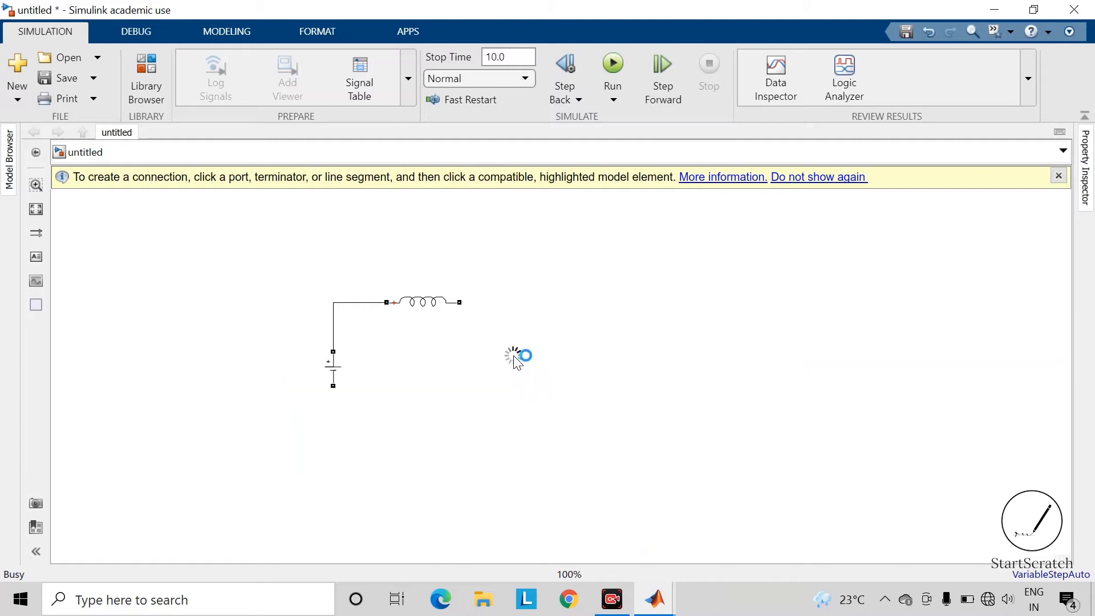
double_click(514, 358)
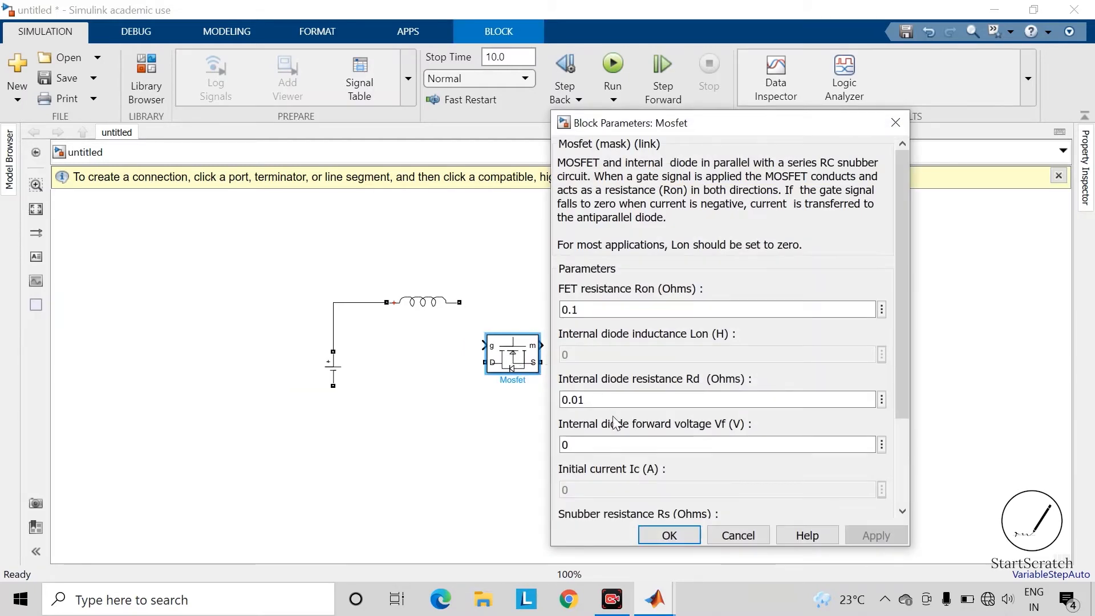
scroll(615, 422, "down", 5)
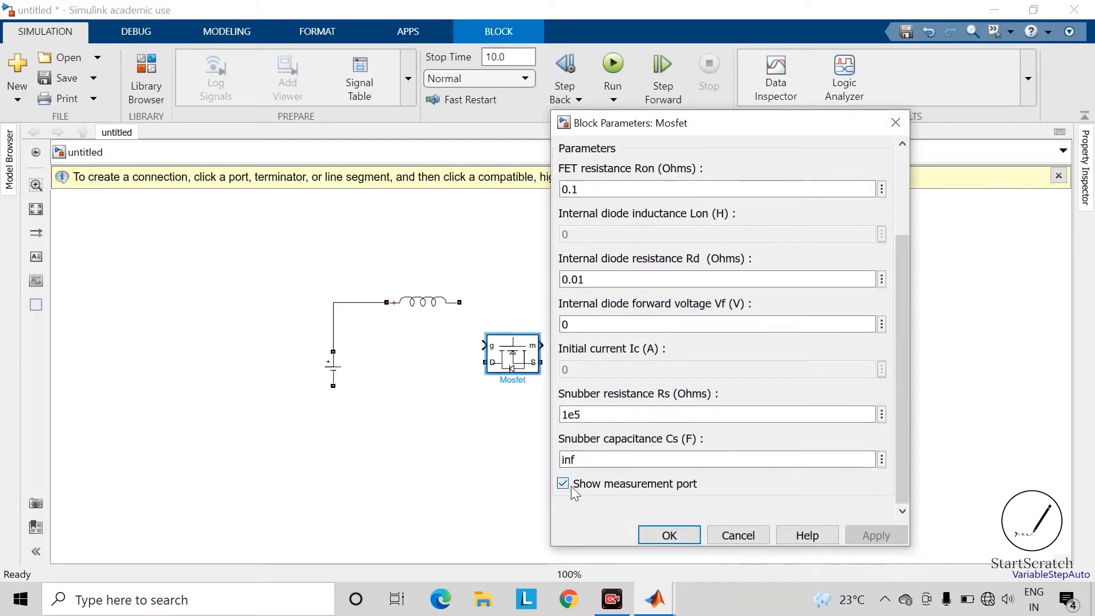
left_click(573, 489)
left_click(877, 535)
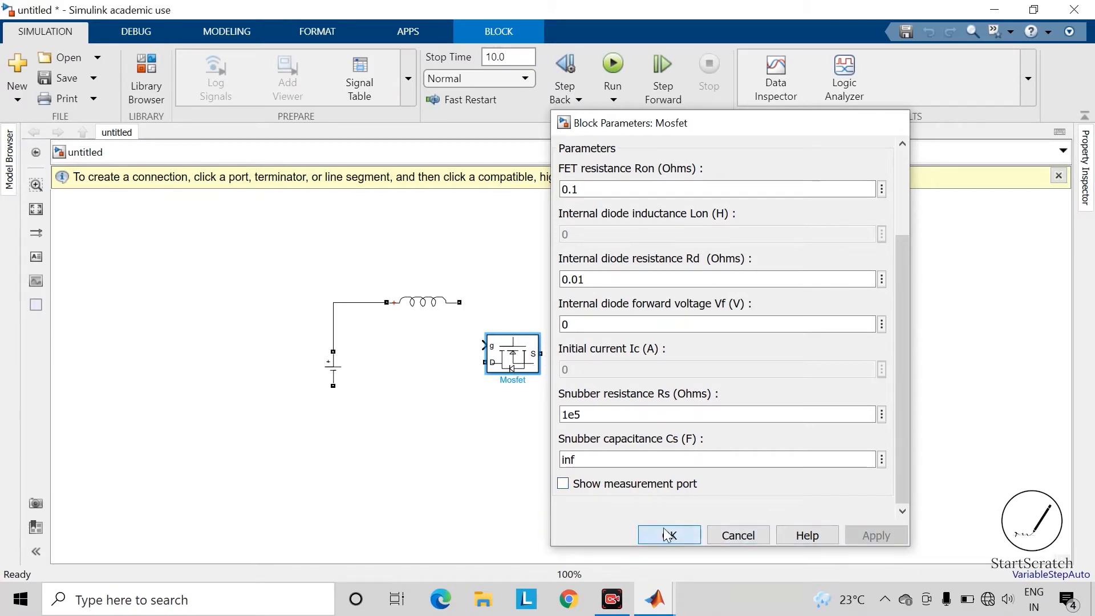
left_click(667, 535)
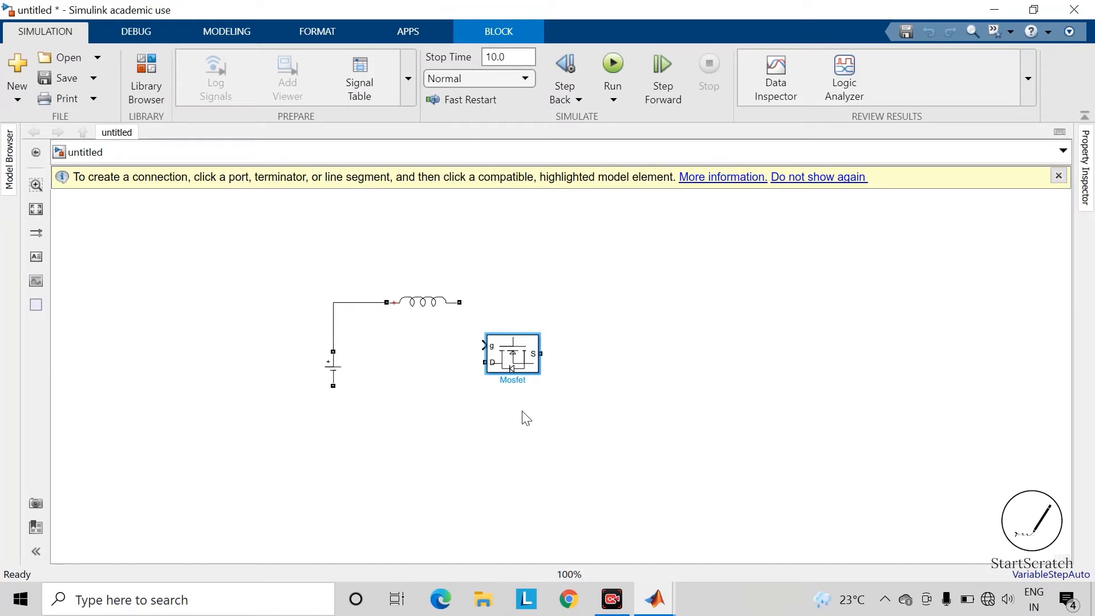
Rotate the Mosfet 90° clockwise, then wire its drain to the inductor's output and its source to the DC source's negative terminal
left_click(524, 353)
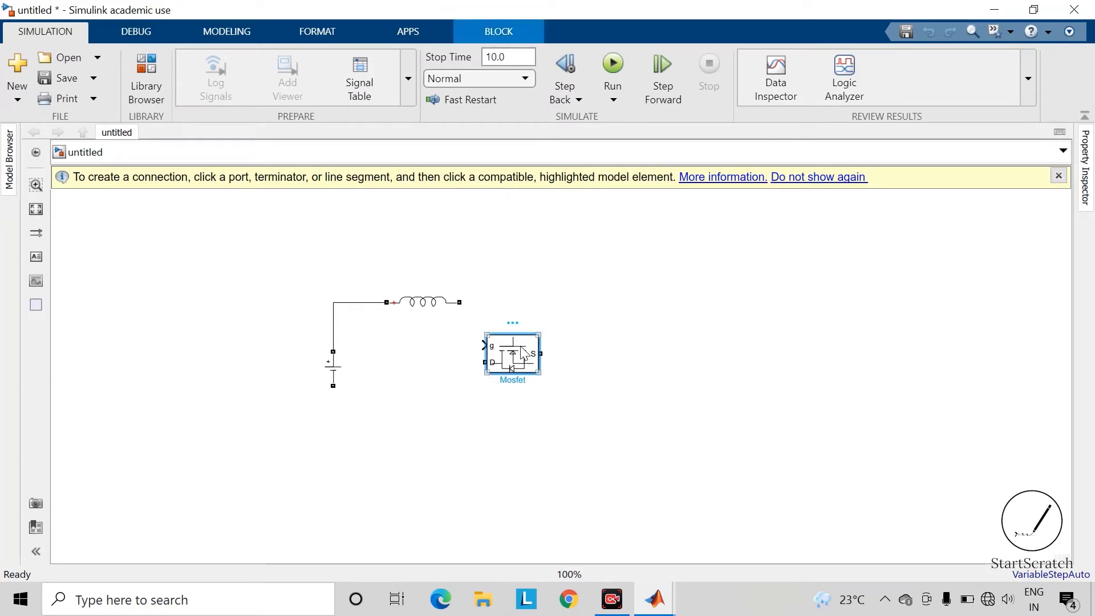
key("ctrl+r")
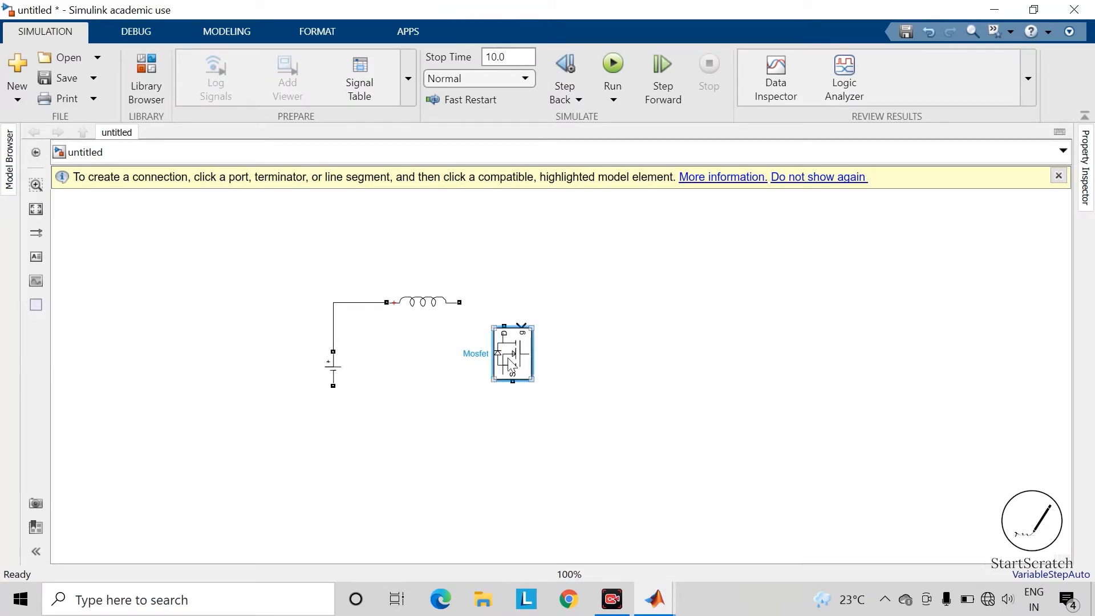
left_click_drag(521, 329, 459, 302)
left_click_drag(517, 429, 334, 387)
left_click_drag(462, 447, 458, 476)
left_click(440, 379)
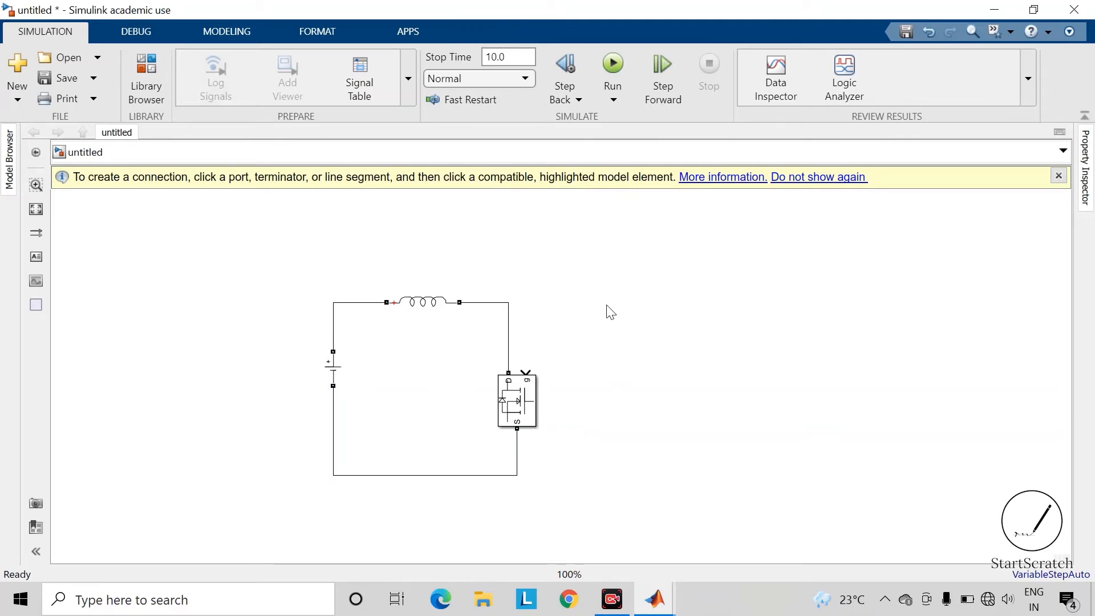
Add a Diode block from Specialized Power Systems Power Electronics in line with the inductor, beyond the Mosfet
double_click(608, 307)
type("diode")
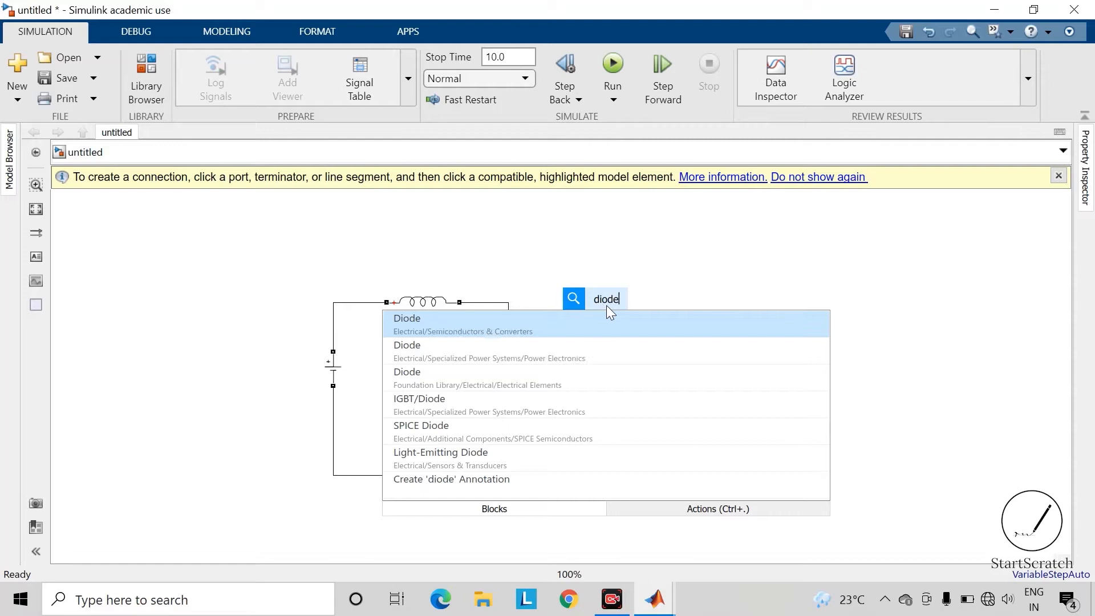
key("Down")
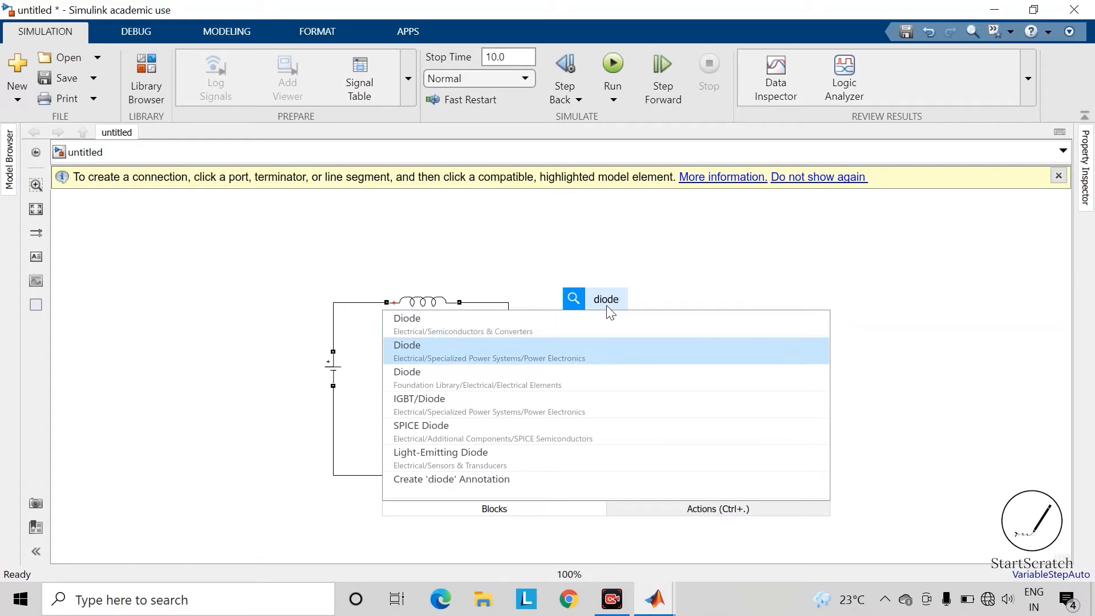
key("Return")
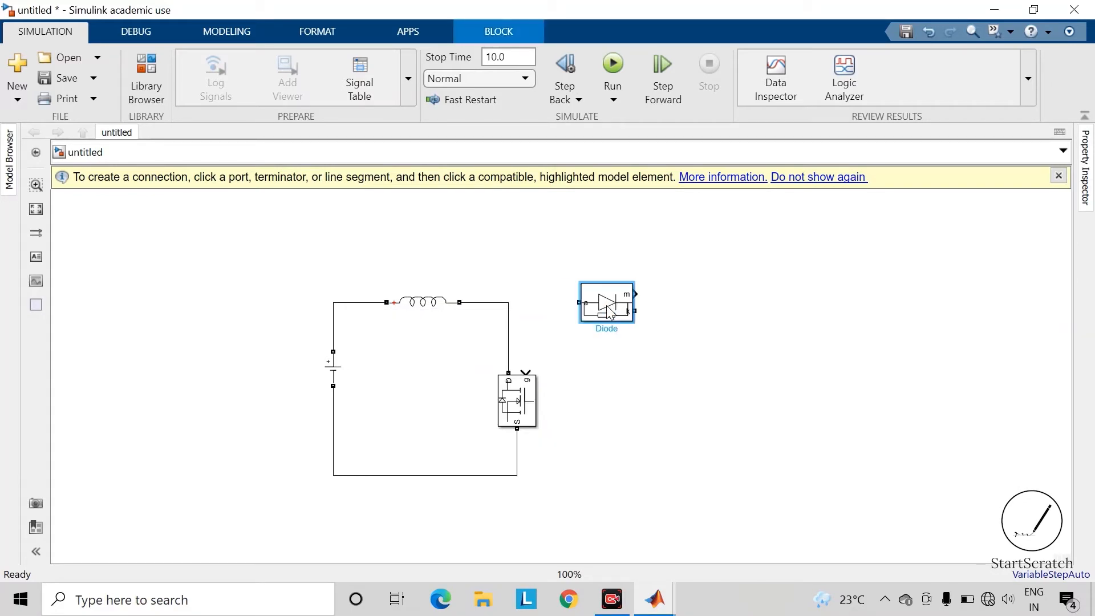
Turn off the Diode's measurement port and connect its anode to the node between the inductor and the Mosfet drain
double_click(608, 313)
scroll(713, 415, "down", 3)
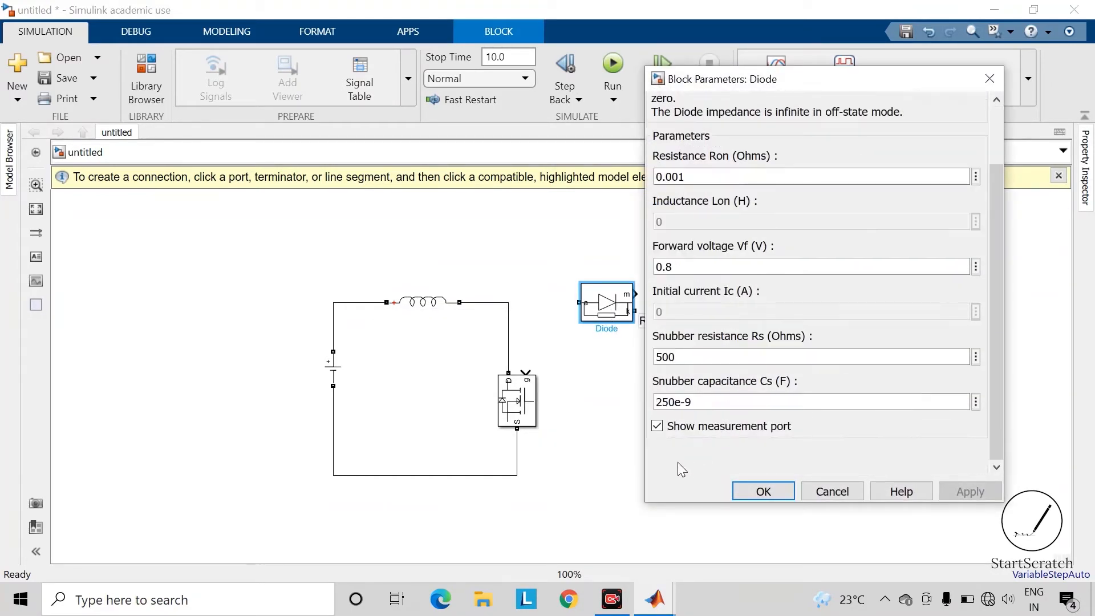
left_click(663, 429)
left_click(663, 429)
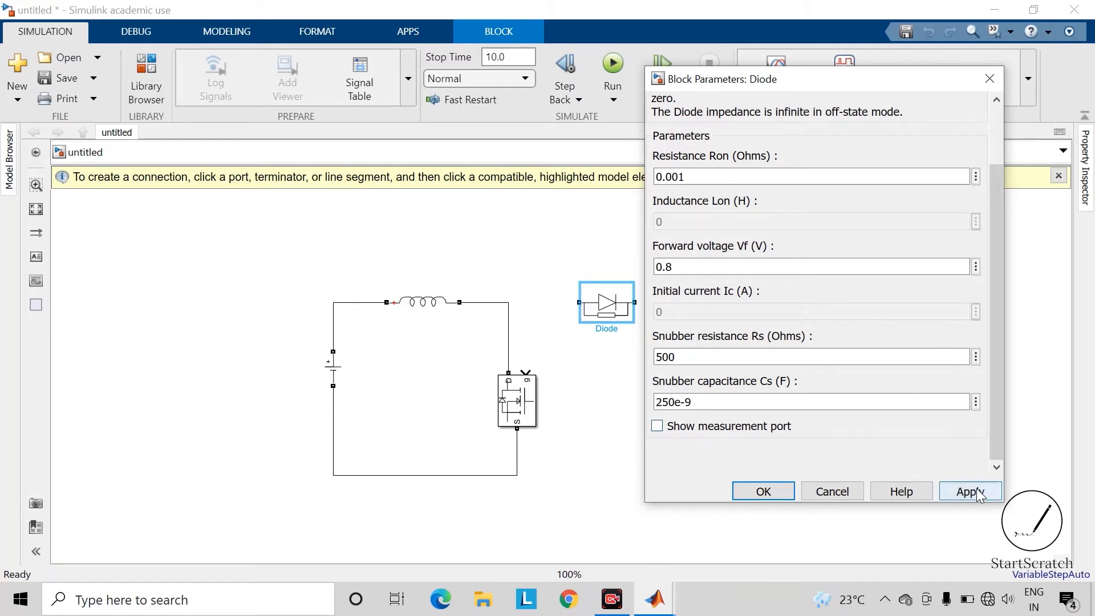
left_click(969, 491)
left_click(753, 494)
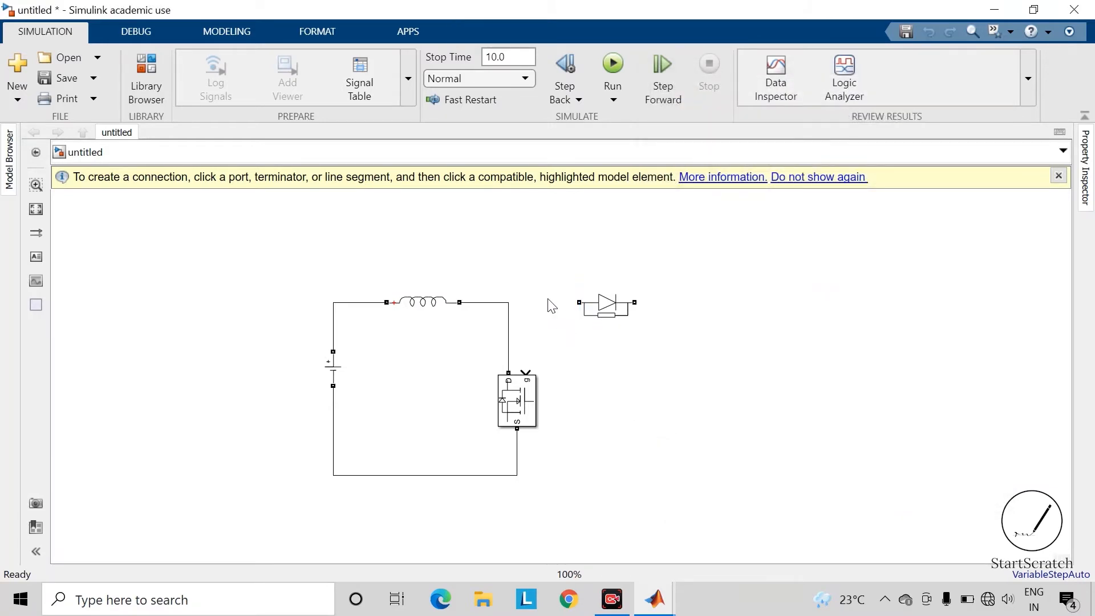
left_click_drag(575, 303, 508, 303)
Copy the inductor block to the area below and right of the diode, and set the copy's branch type to C
left_click(423, 301)
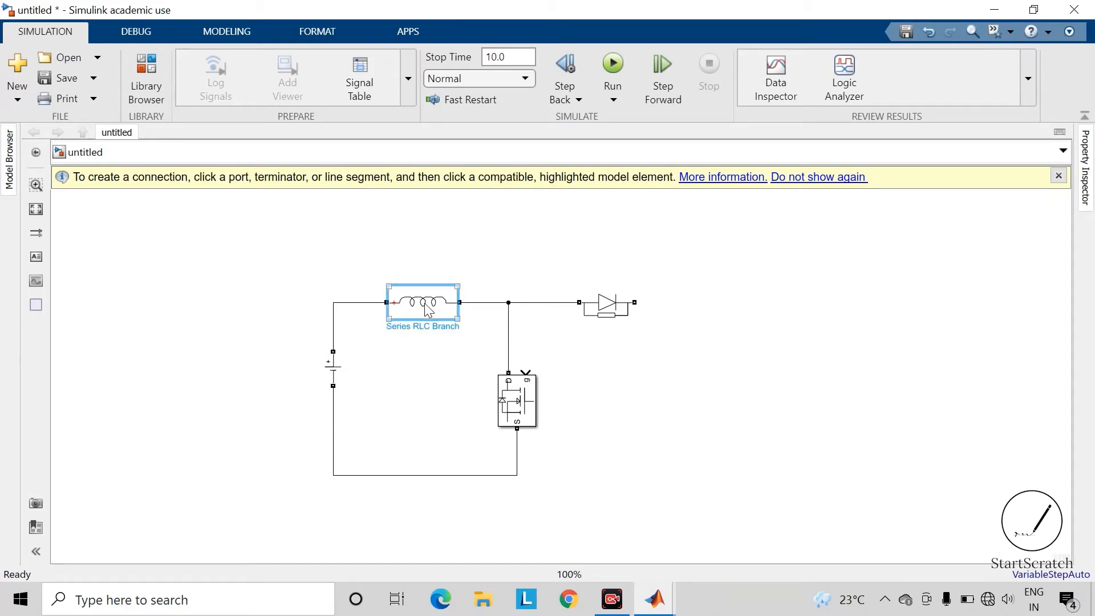
left_click_drag(423, 301, 747, 391)
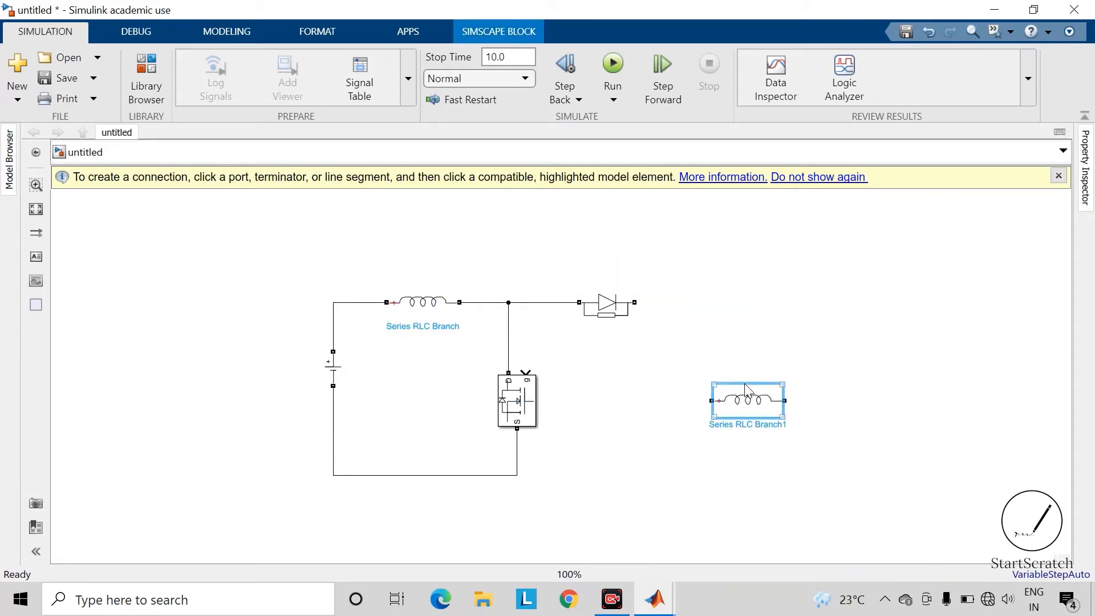
double_click(747, 391)
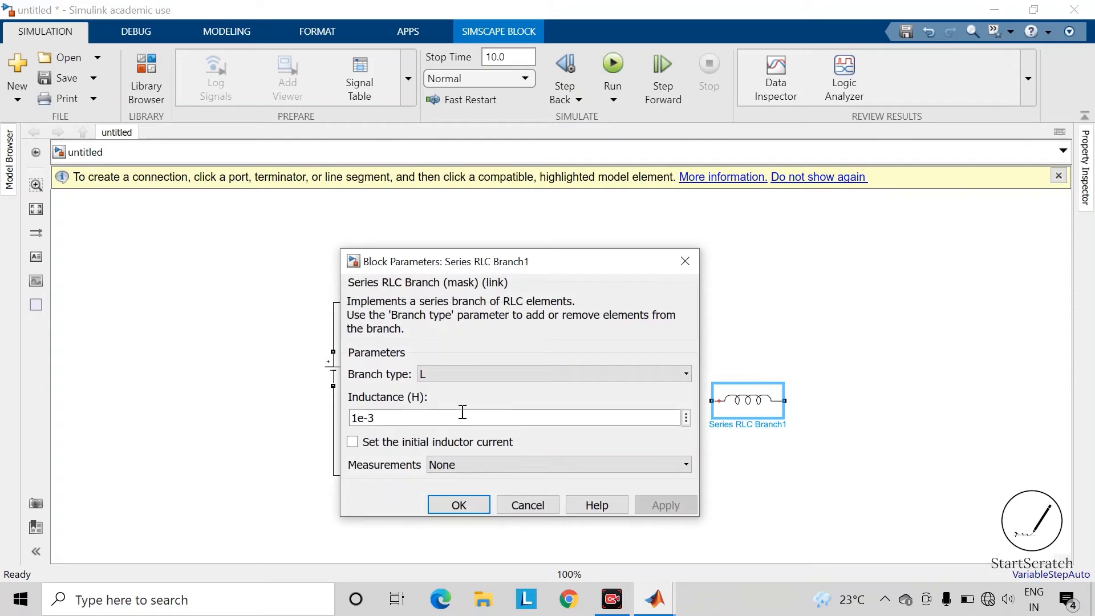
left_click(471, 372)
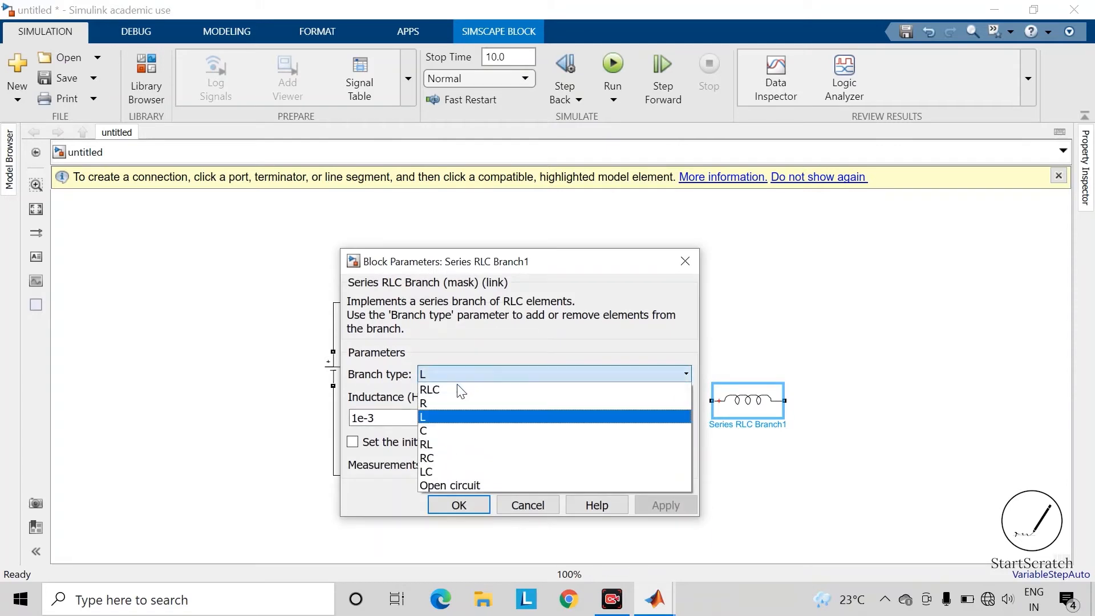
left_click(444, 430)
left_click(652, 504)
left_click(467, 507)
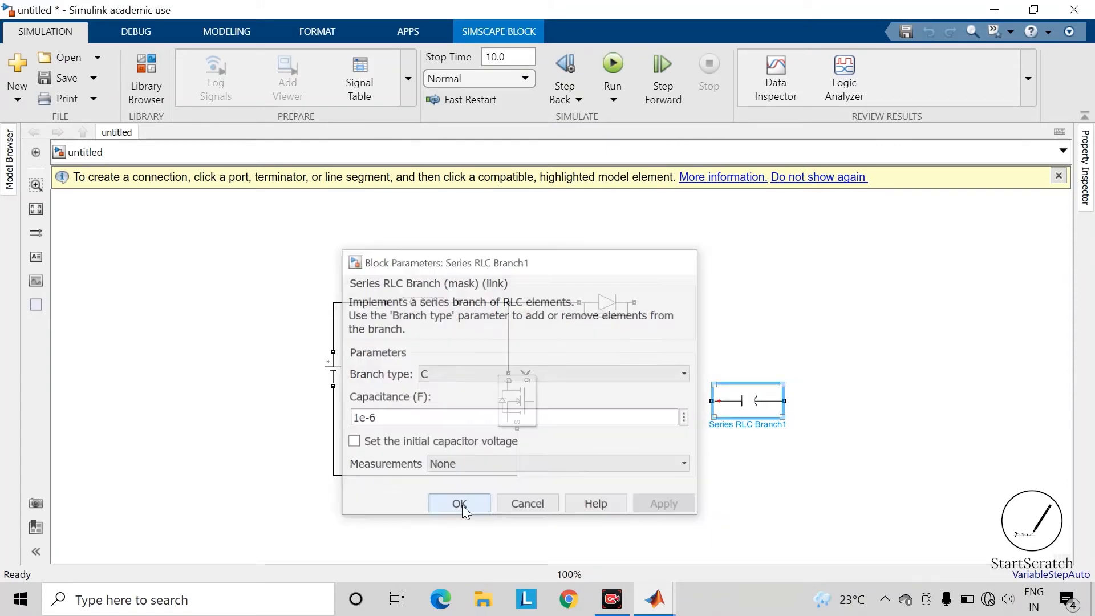
left_click(734, 398)
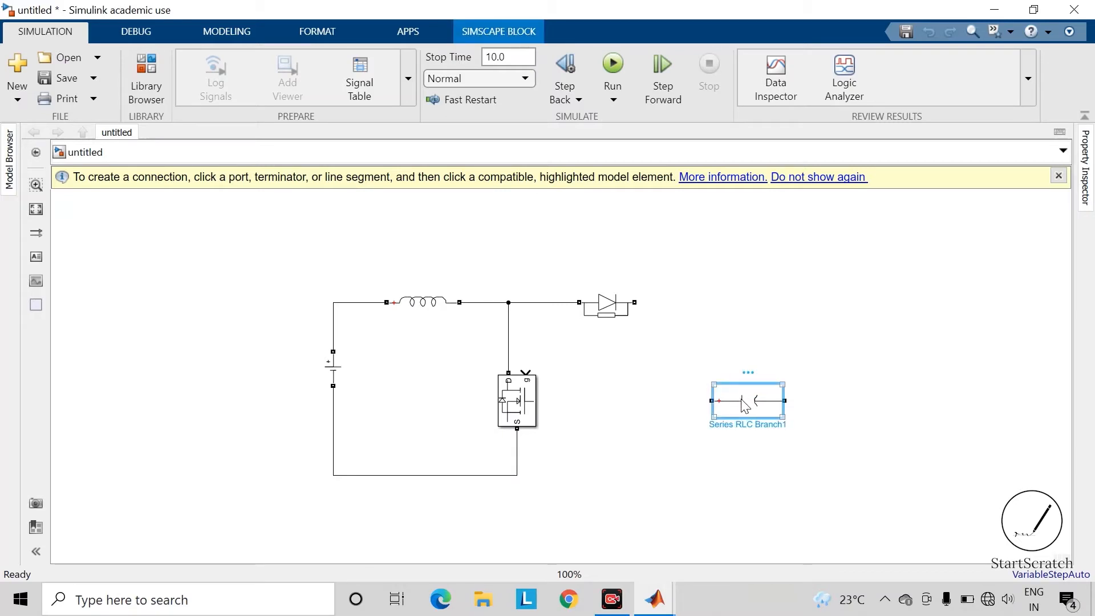
Rotate the capacitor branch 90° clockwise, then wire it from the diode's output to the circuit's negative return line
key("ctrl+r")
left_click_drag(748, 365, 634, 302)
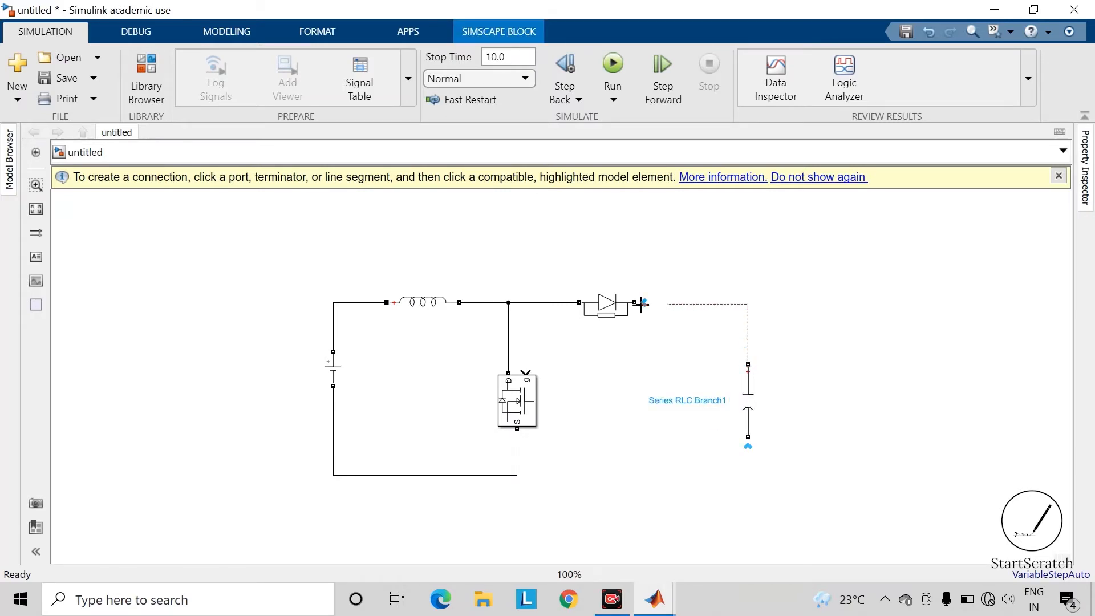
left_click_drag(748, 437, 513, 475)
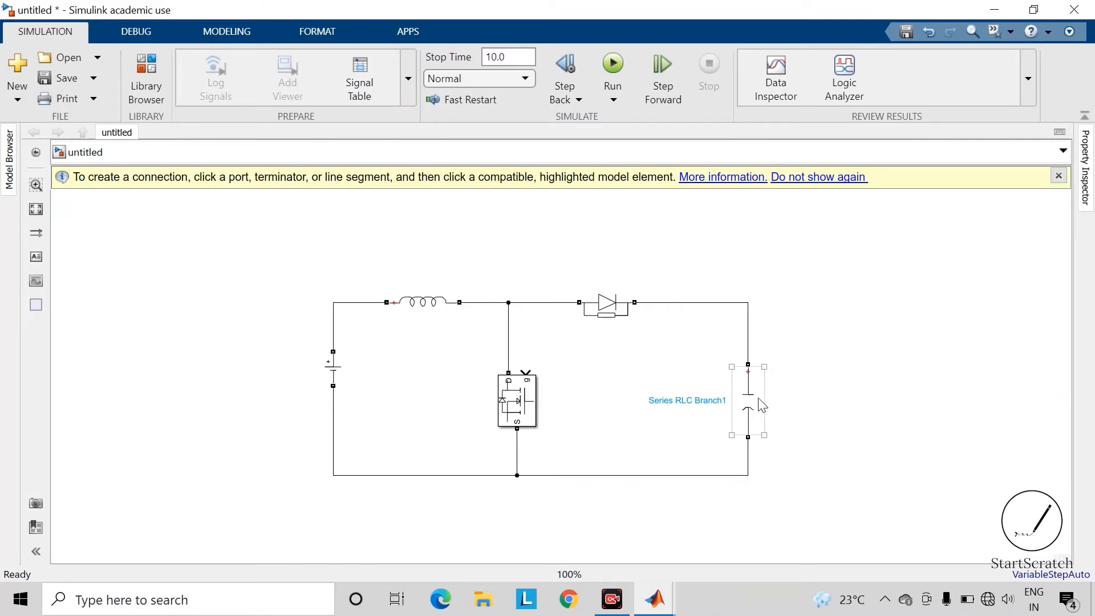
Copy the capacitor branch beyond the original and wire the copy in parallel with it
left_click_drag(751, 409, 870, 410)
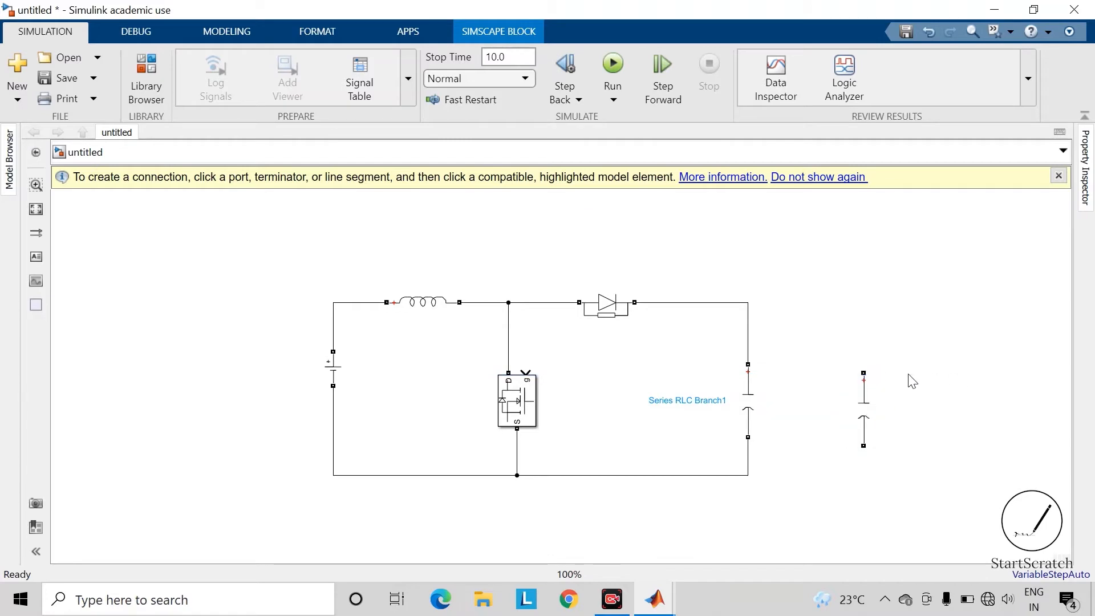
left_click_drag(864, 372, 748, 302)
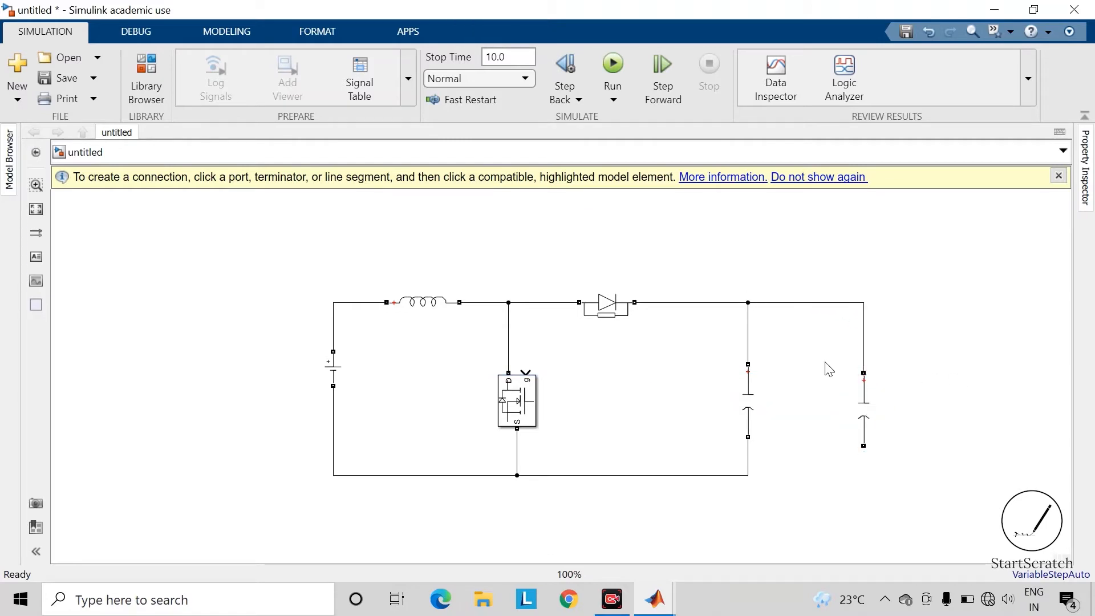
left_click_drag(863, 458, 747, 474)
Change the copied capacitor branch's type to R so it serves as the load resistor
left_click(864, 410)
double_click(865, 408)
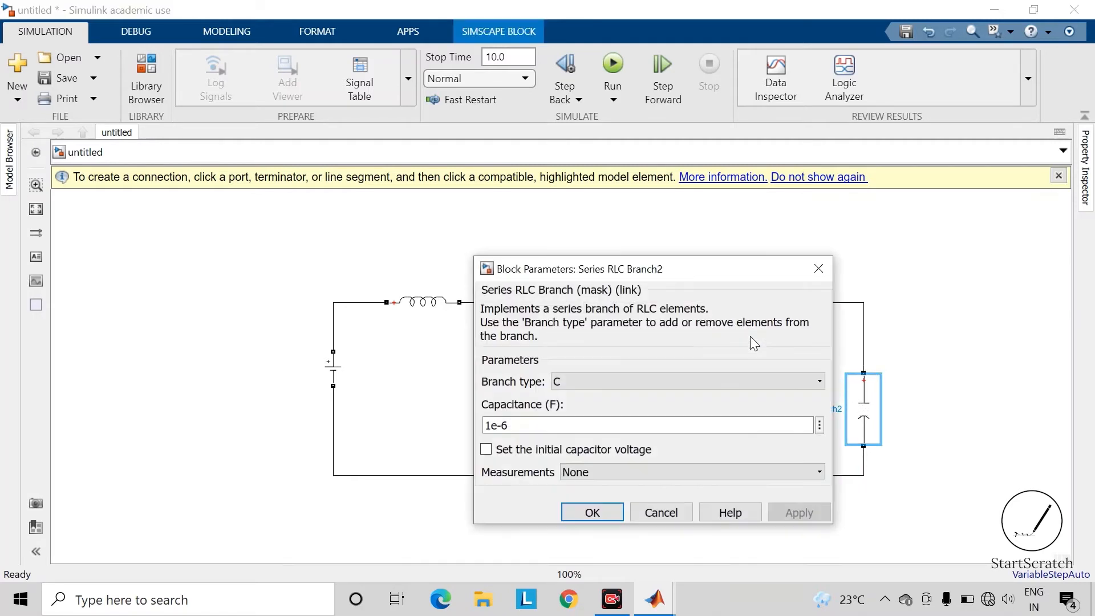
left_click(698, 381)
left_click(606, 412)
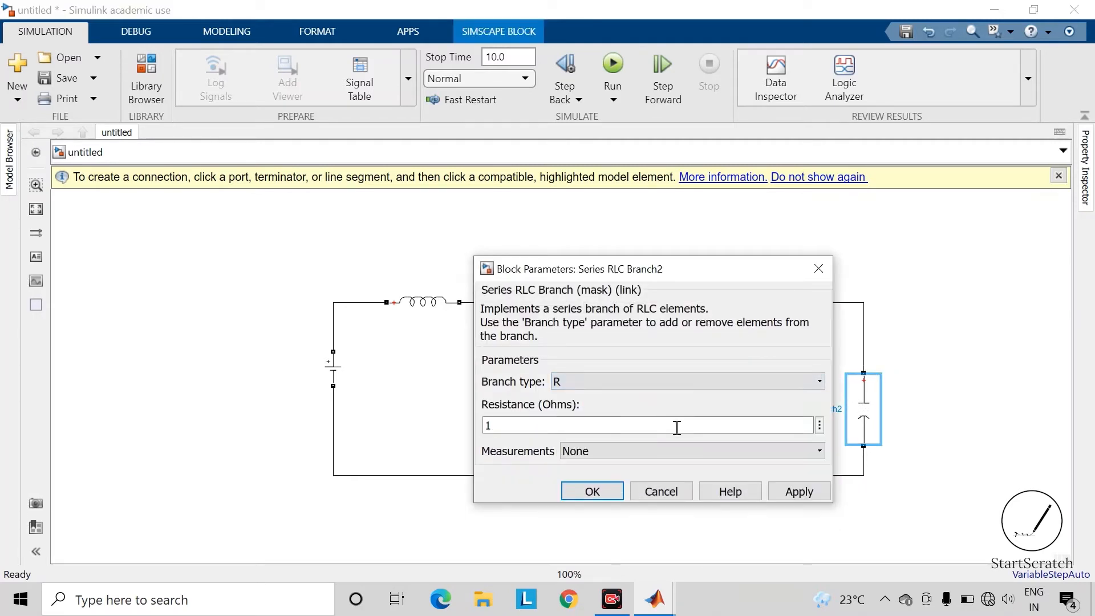
left_click(791, 493)
left_click(590, 490)
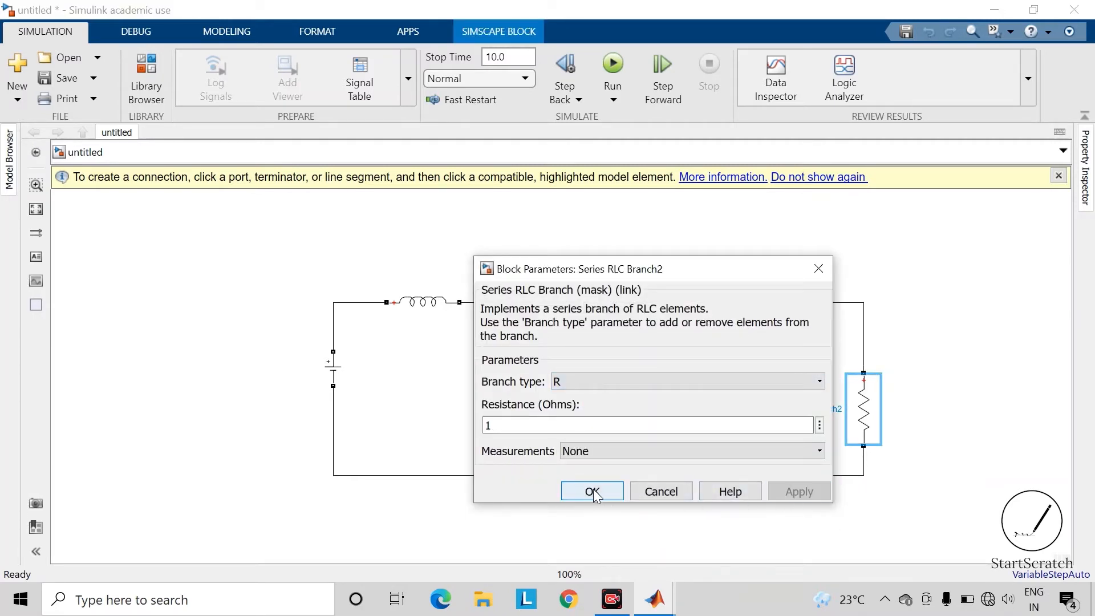
left_click(883, 506)
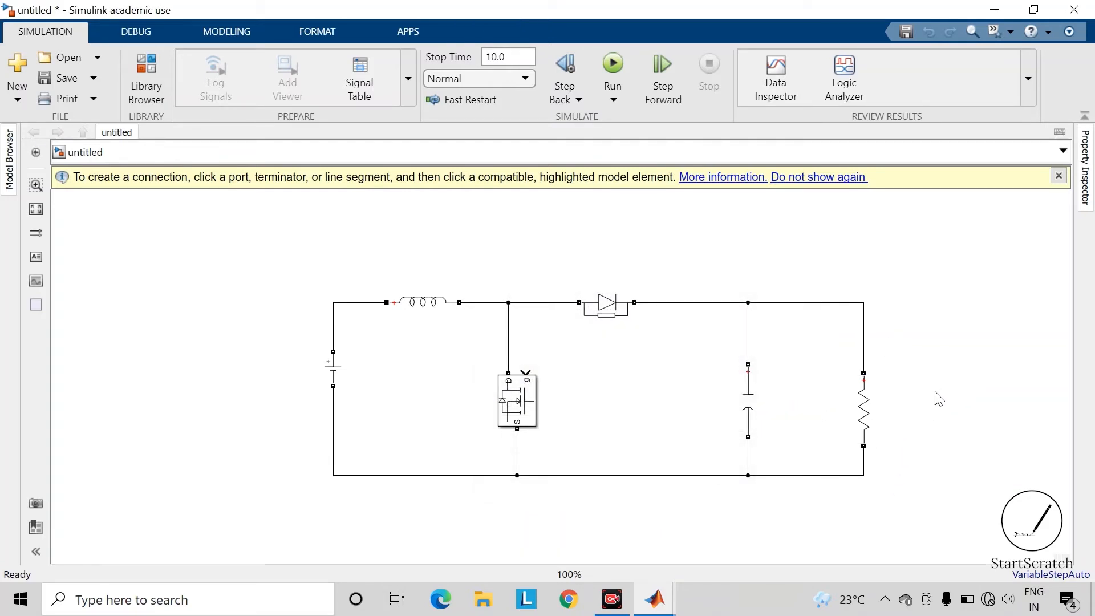
Add a Voltage Measurement block from Specialized Power Systems beside the load resistor and wire its two inputs across the resistor
double_click(935, 399)
type("vol")
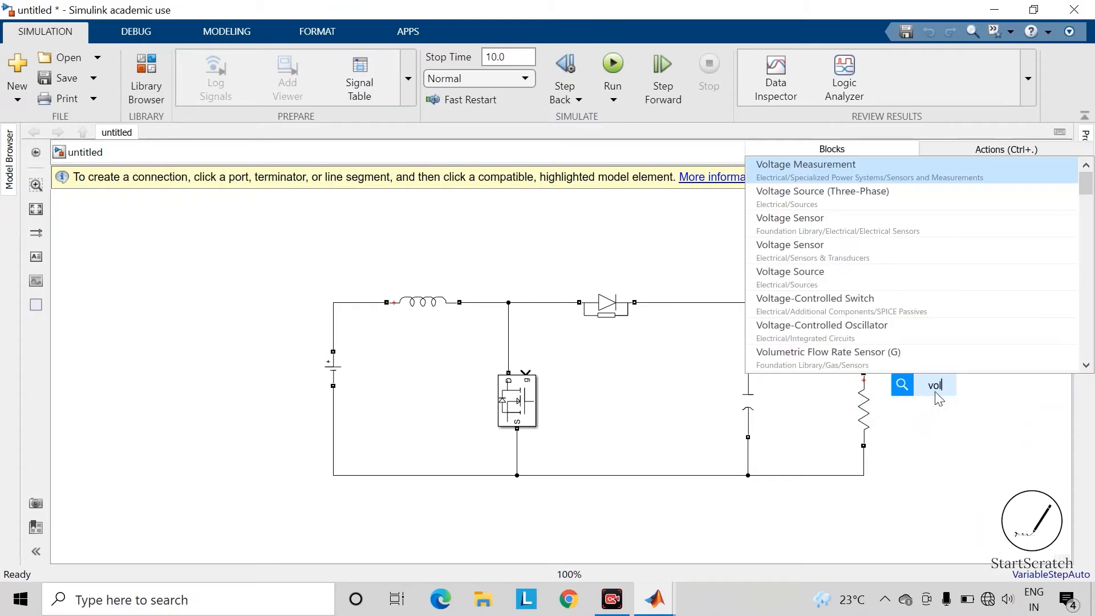
type("tage")
key("Return")
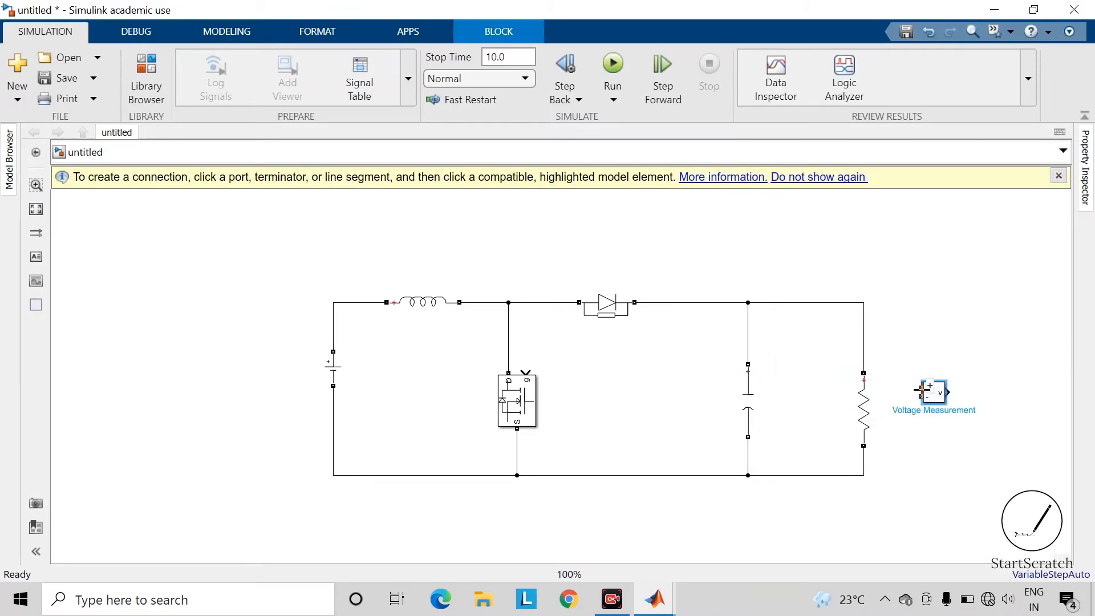
left_click_drag(917, 389, 862, 334)
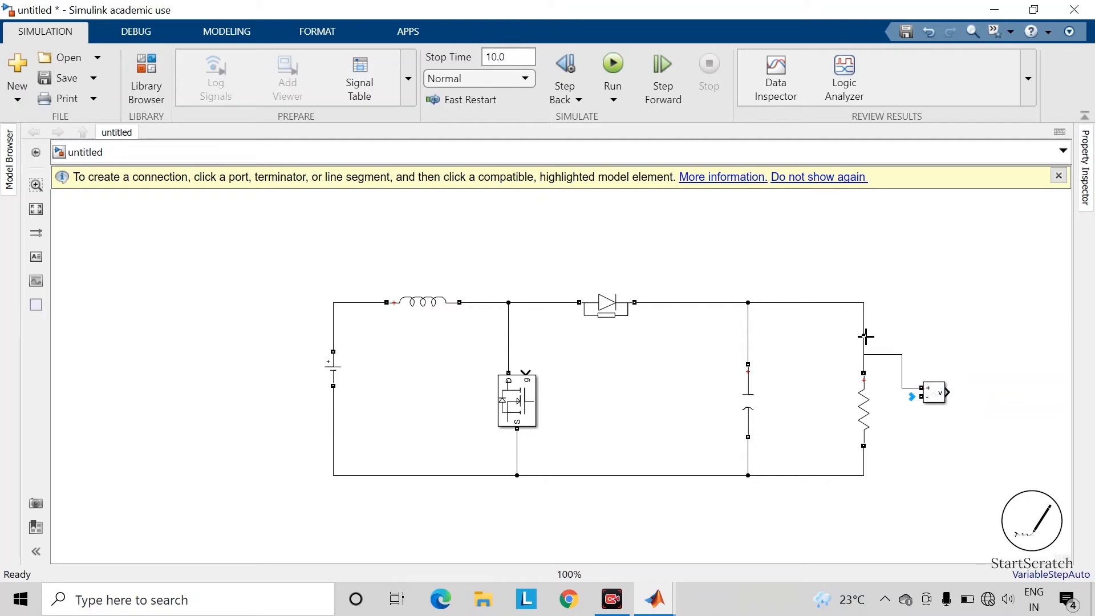
left_click_drag(915, 396, 867, 456)
left_click(862, 457)
Add a Simulink Display block beyond the Voltage Measurement block and connect the measurement output to it
type("disp")
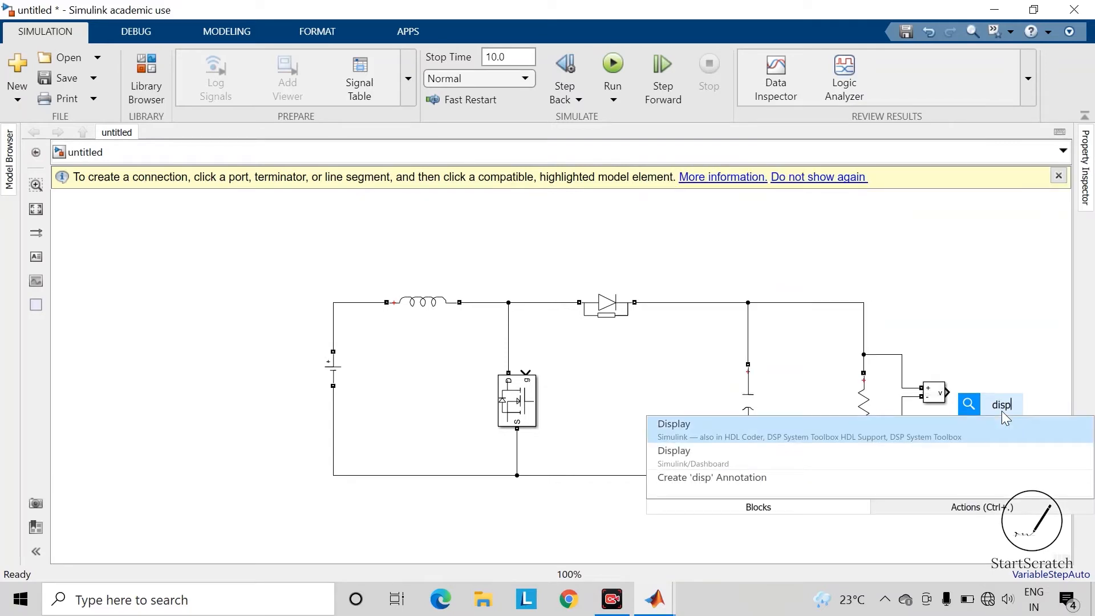
key("Return")
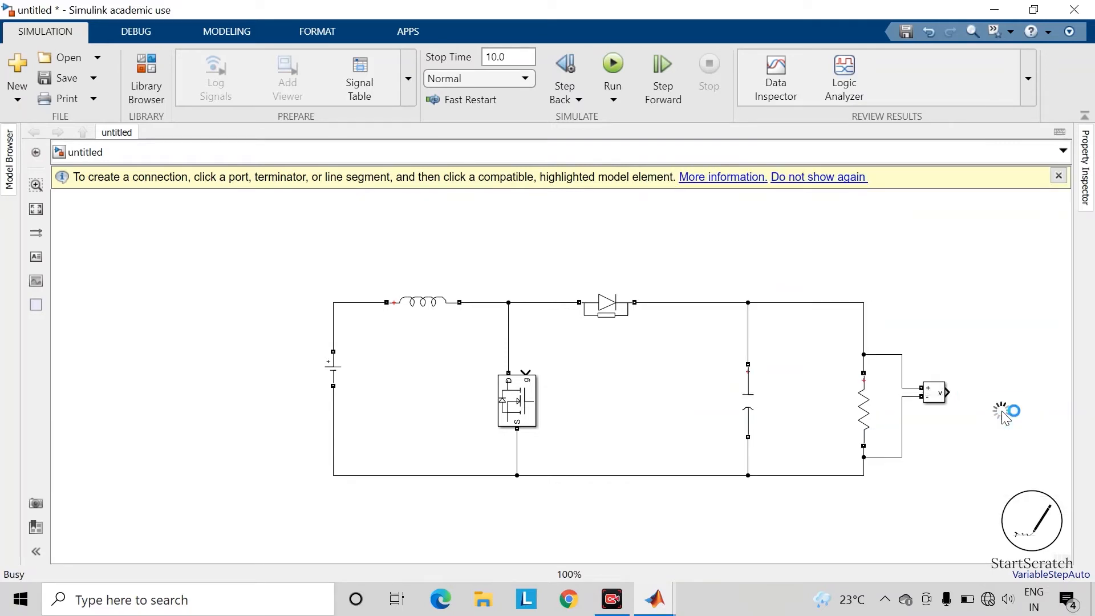
left_click_drag(1002, 411, 1022, 395)
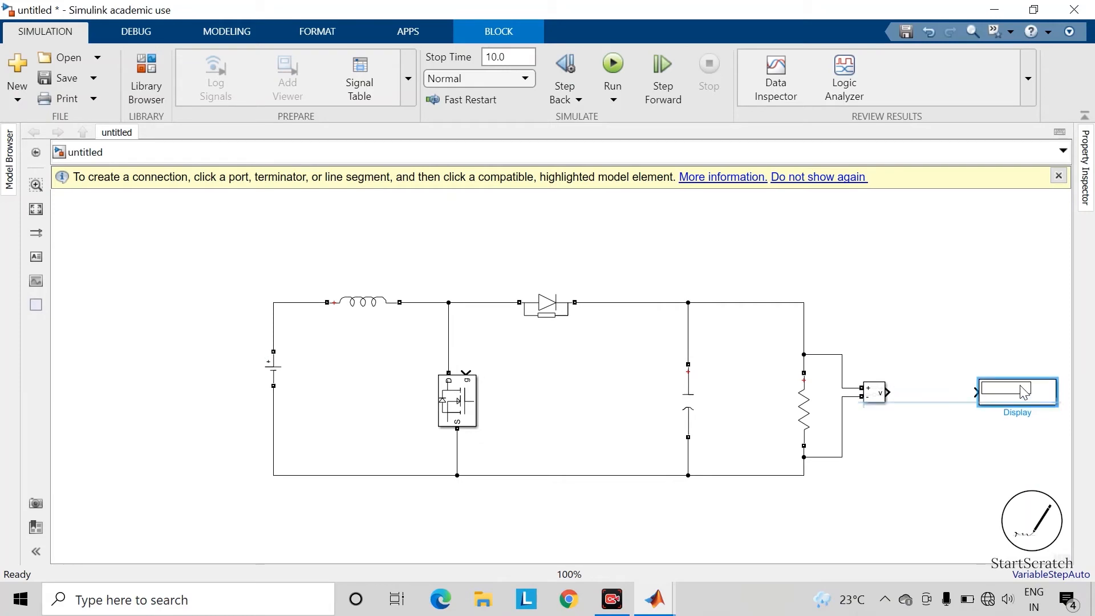
left_click(890, 390)
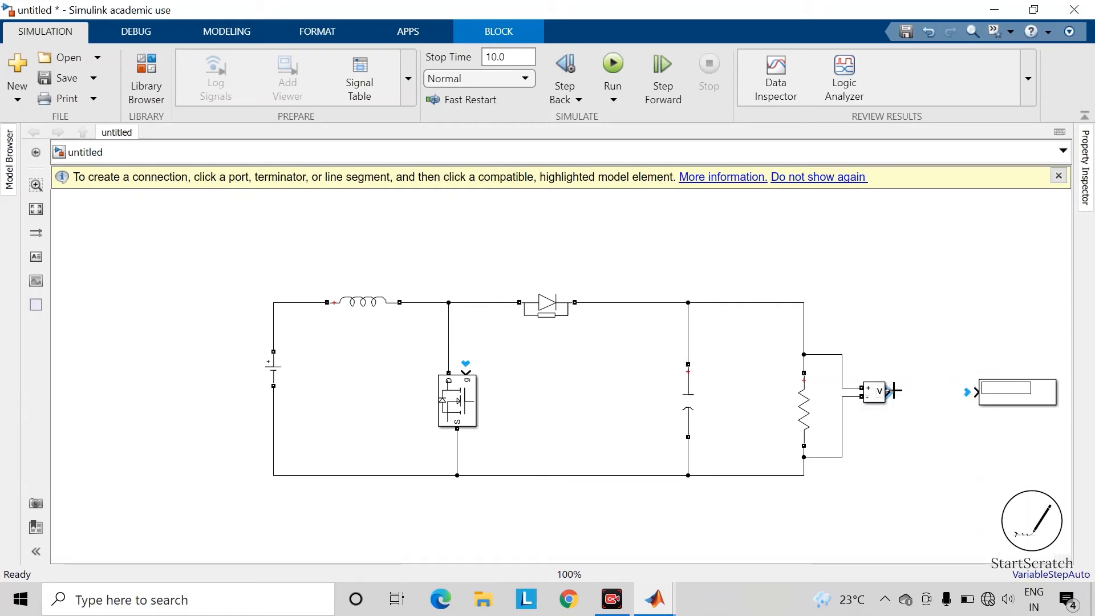
left_click(978, 392)
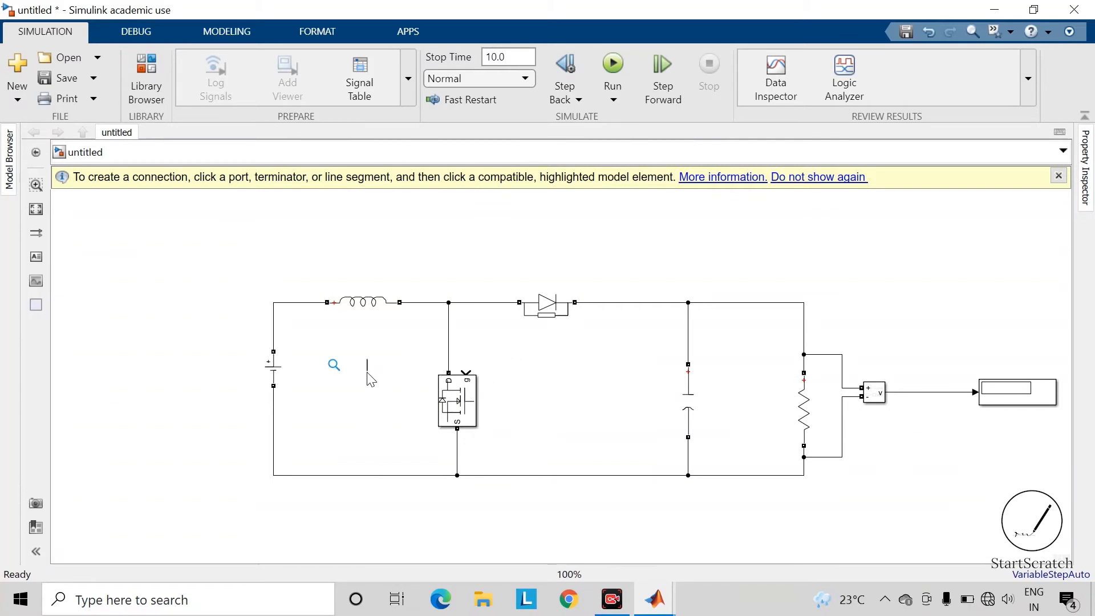
Add a Pulse Generator block from Simulink Sources between the DC source and the Mosfet, and set its period to 1/5000 s
type("pulse")
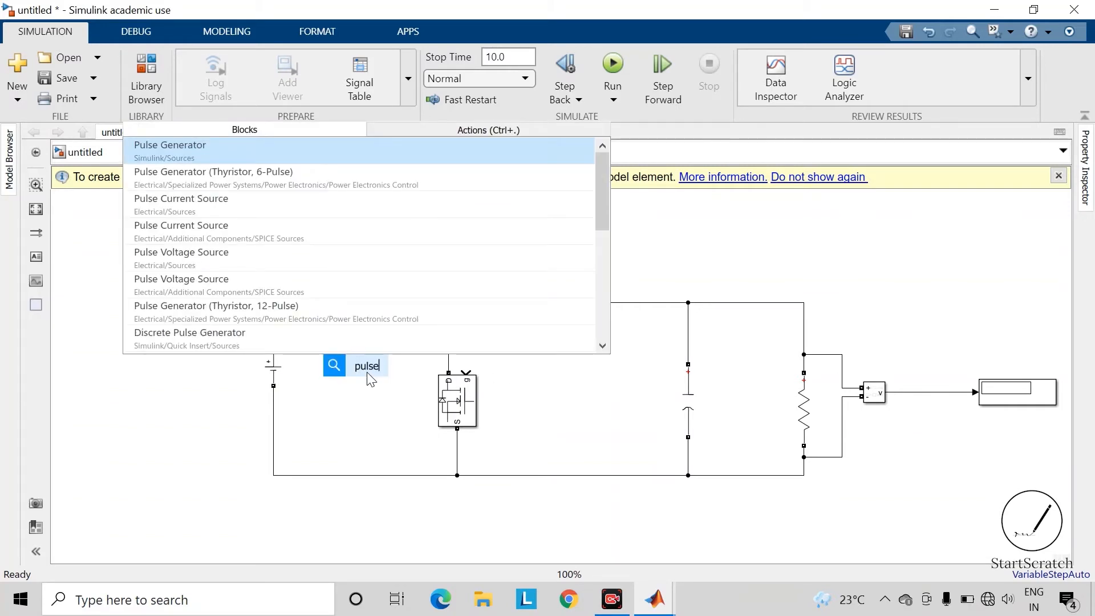
key("Return")
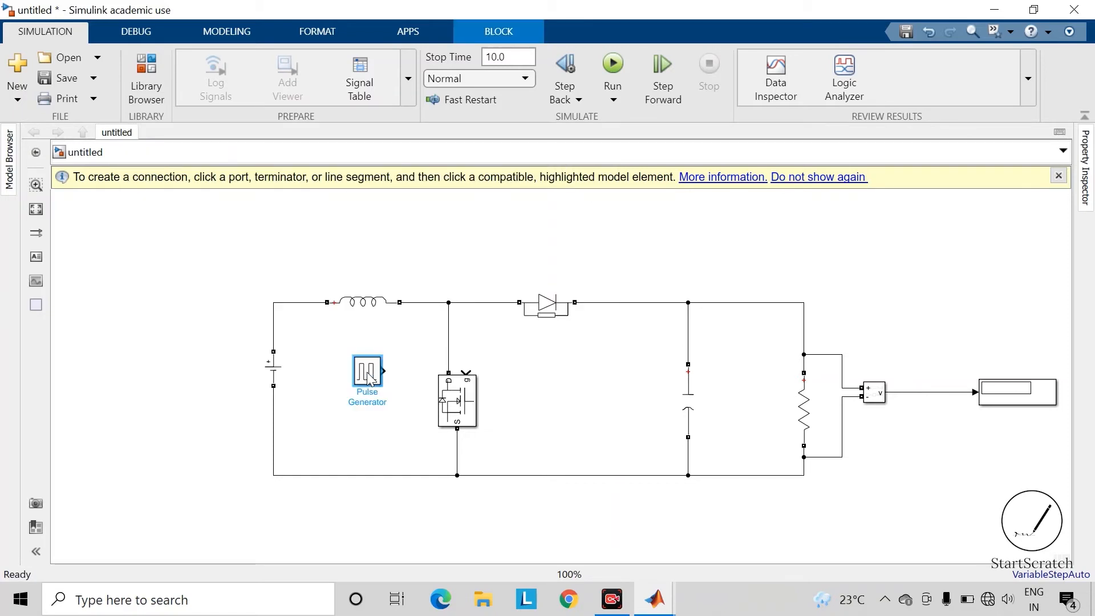
double_click(368, 374)
scroll(450, 445, "down", 3)
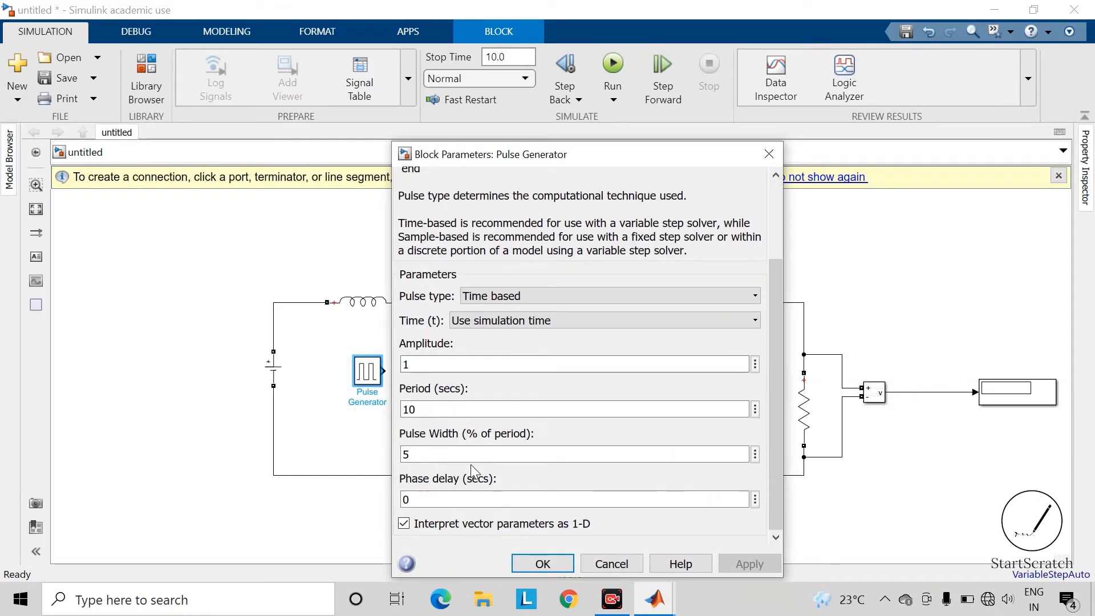
double_click(445, 412)
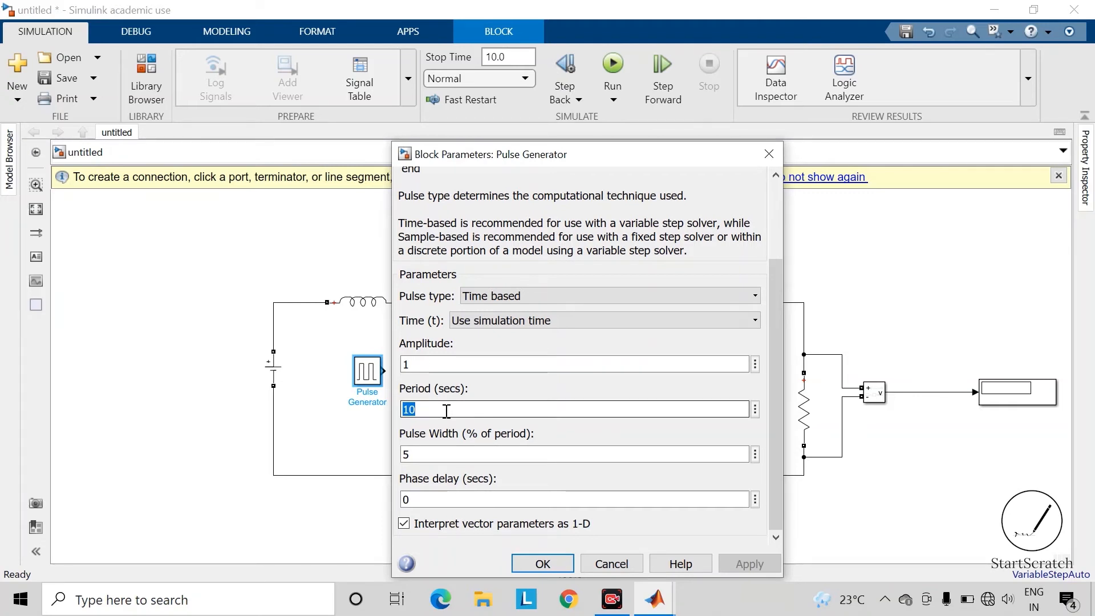
type("1/")
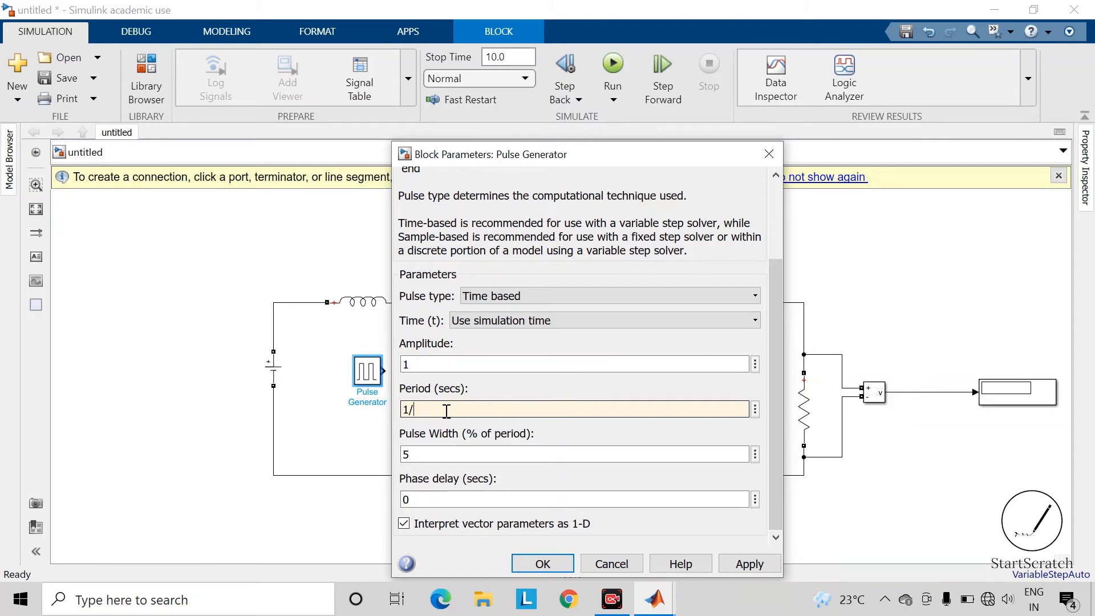
type("5000")
Set the Pulse Generator's pulse width to 70% of the period and connect its output to the Mosfet's gate
left_click(412, 453)
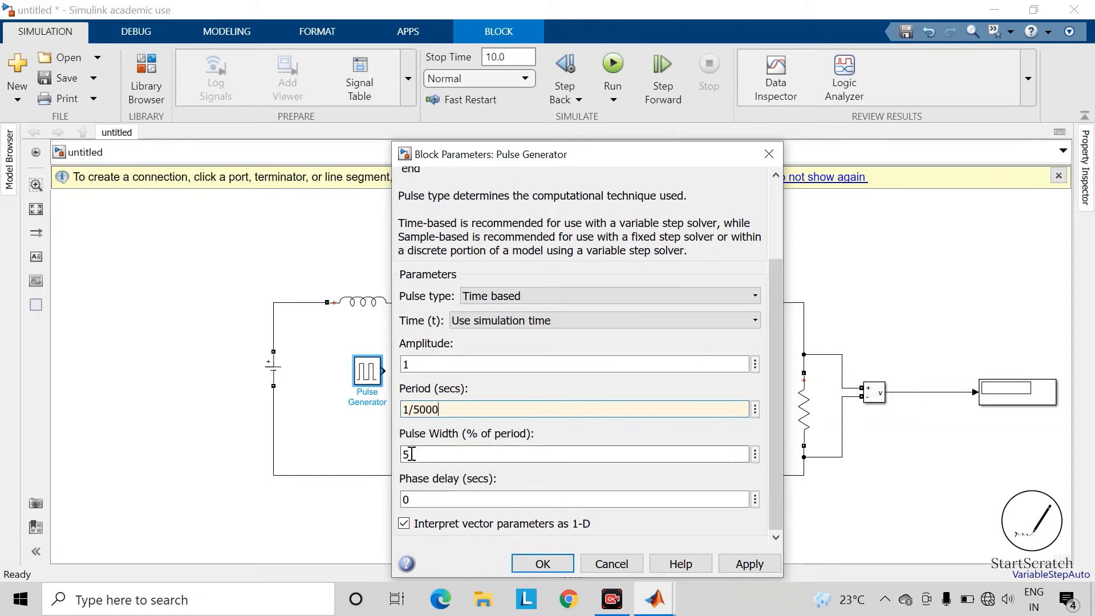
double_click(414, 454)
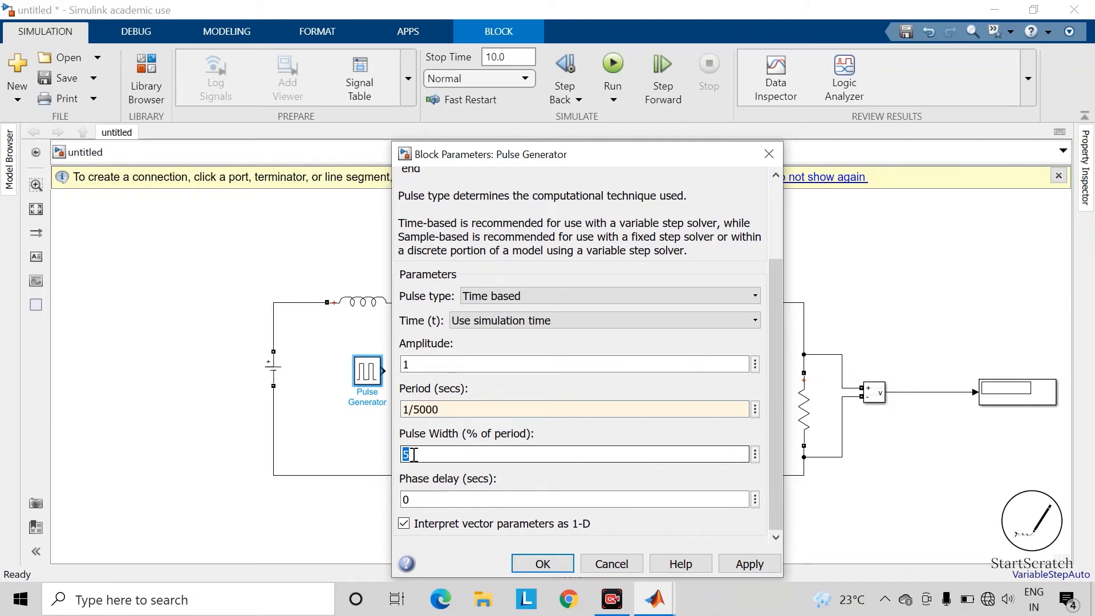
type("70")
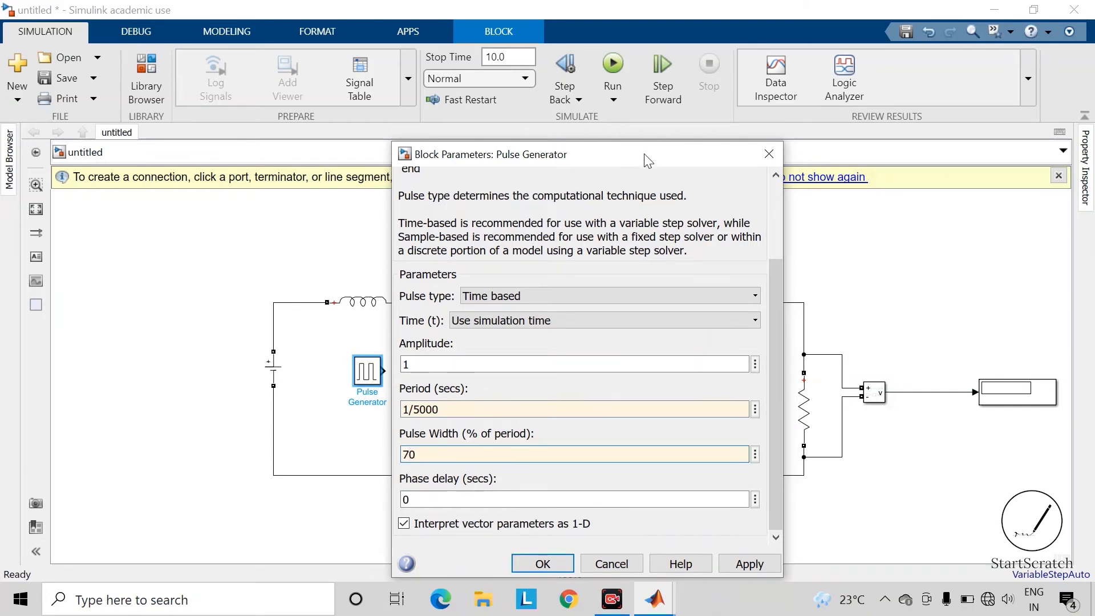
left_click_drag(634, 151, 686, 85)
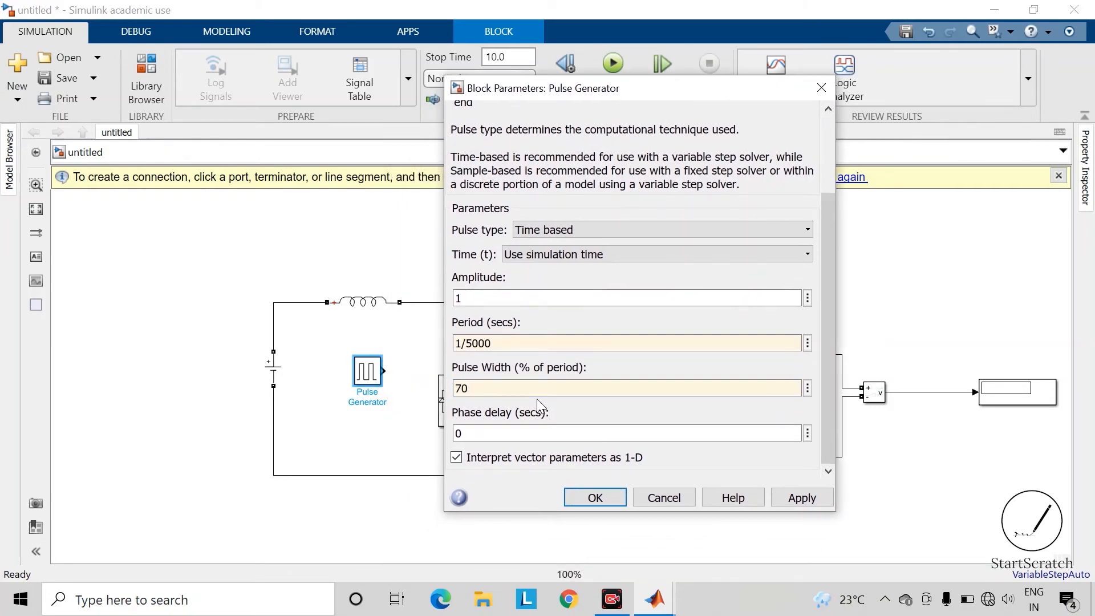
left_click(803, 500)
left_click(595, 497)
left_click(411, 549)
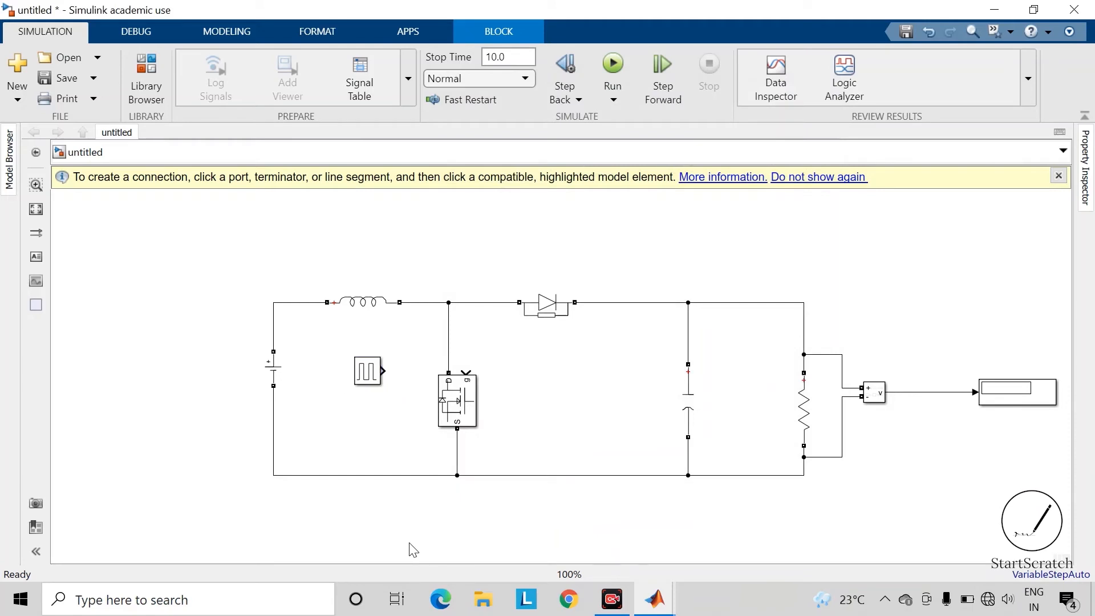
left_click_drag(370, 377, 466, 371)
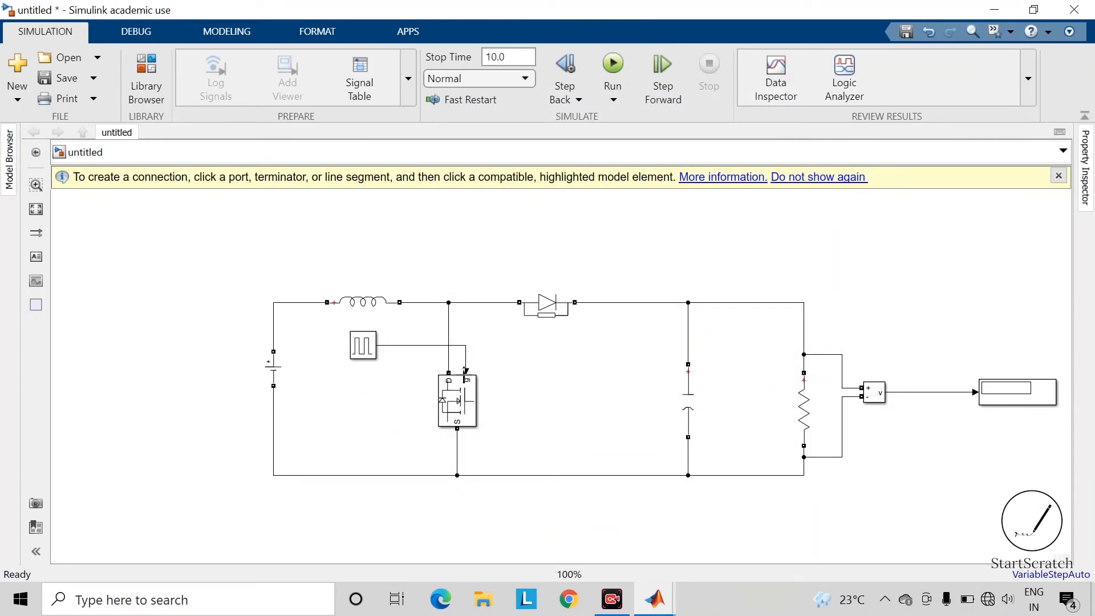
left_click(1059, 176)
Add a powergui block above the circuit and set its simulation type to Discrete
double_click(808, 216)
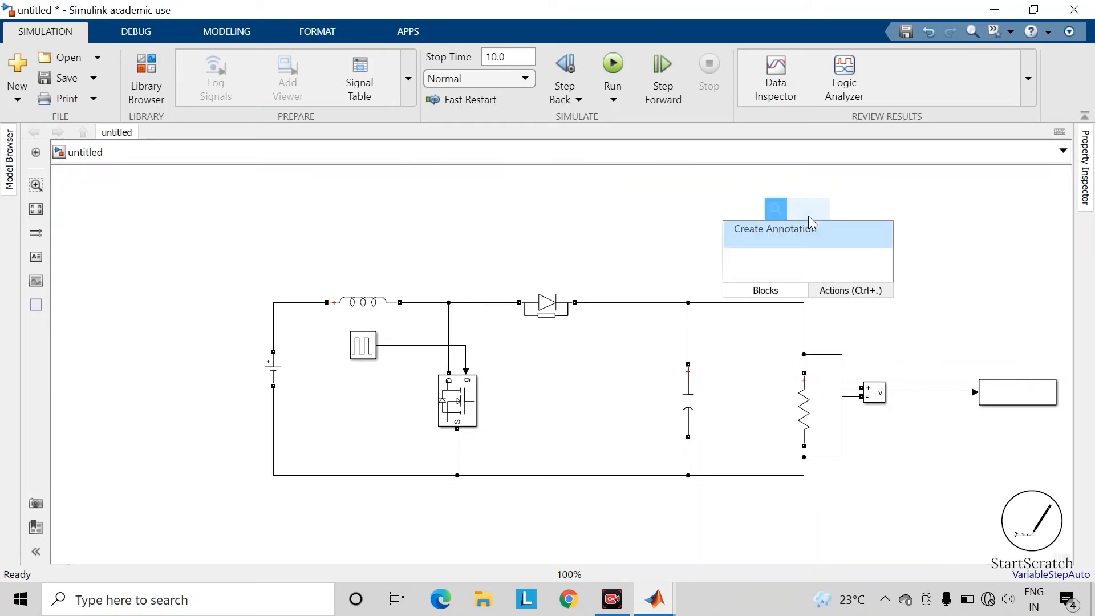
type("power")
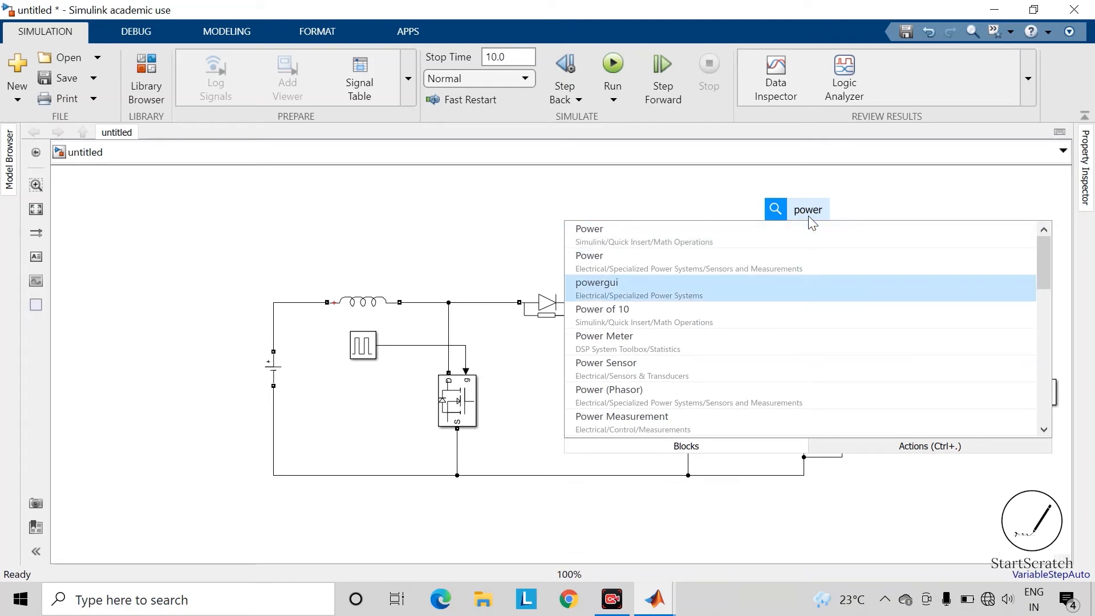
key("Return")
double_click(809, 215)
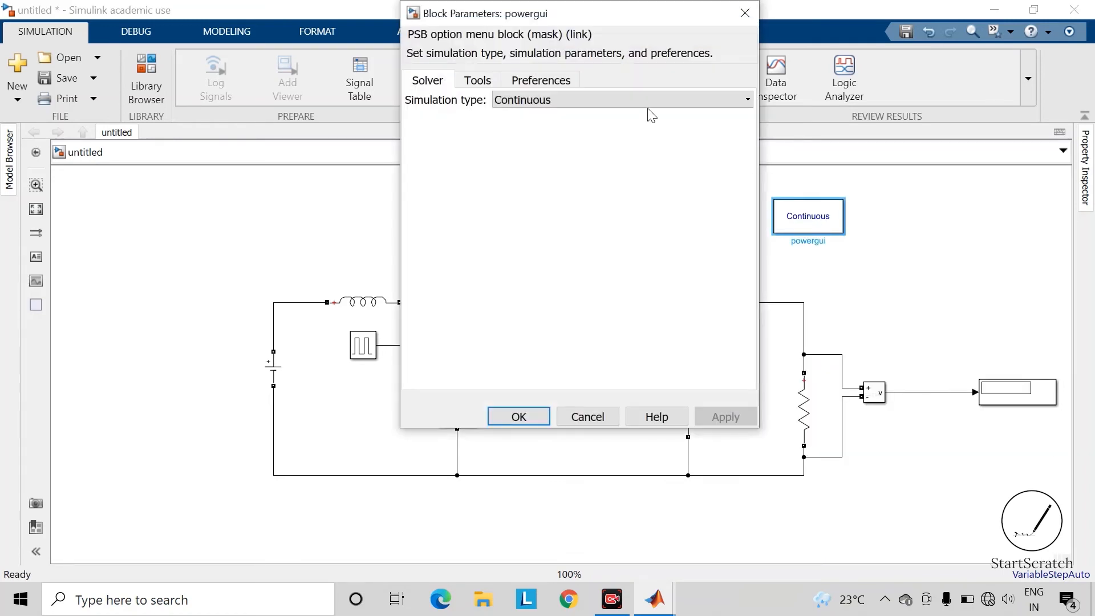
left_click(615, 104)
left_click(561, 130)
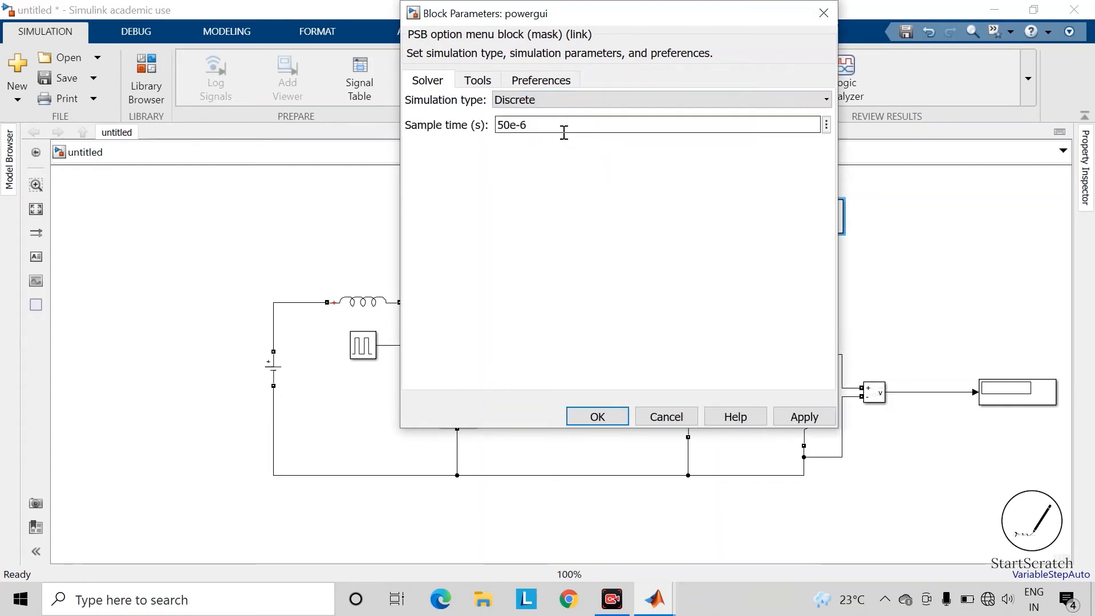
left_click(798, 416)
left_click(594, 419)
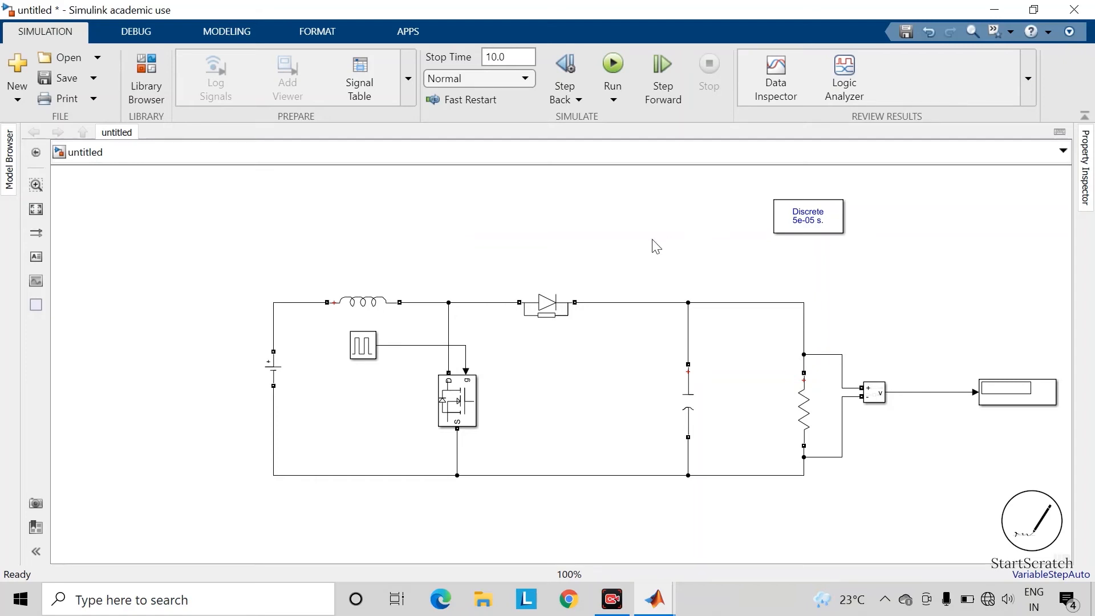
Save the model as test in the Experimets folder
left_click(66, 79)
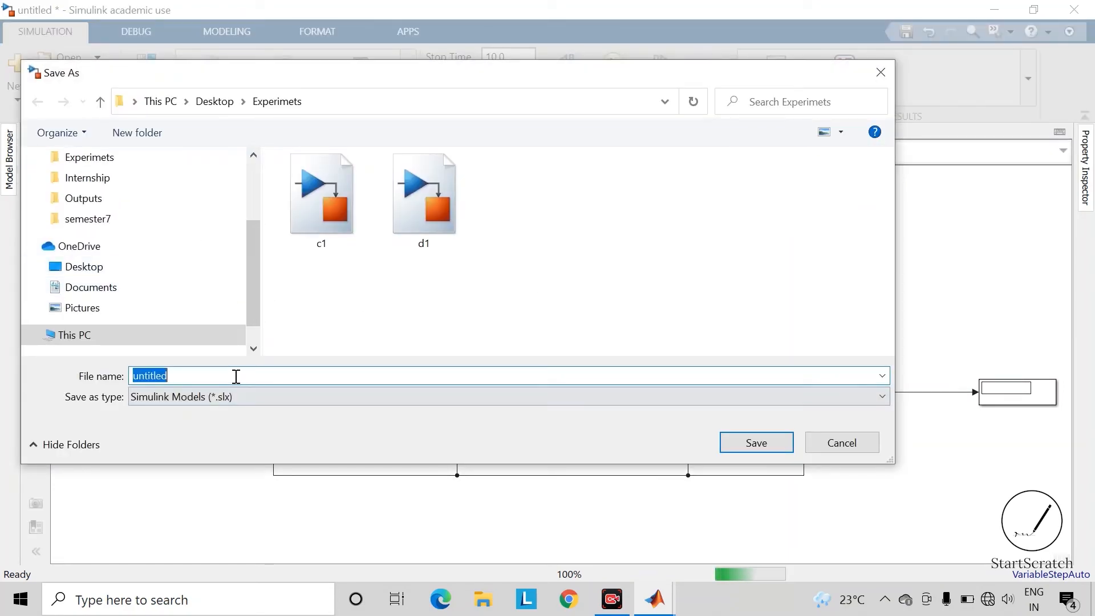
type("test")
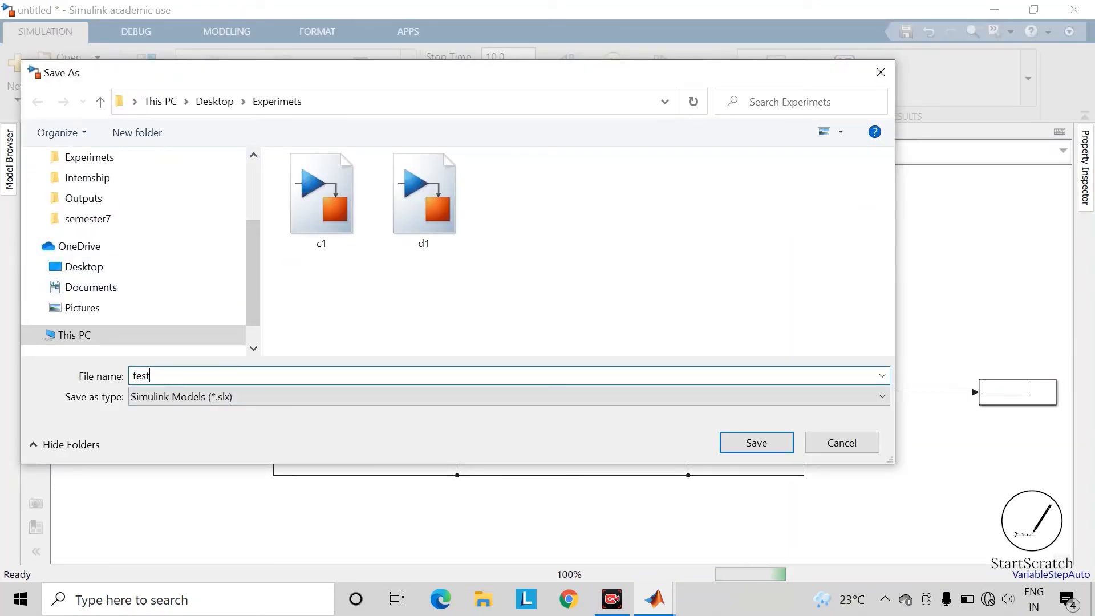
key("Return")
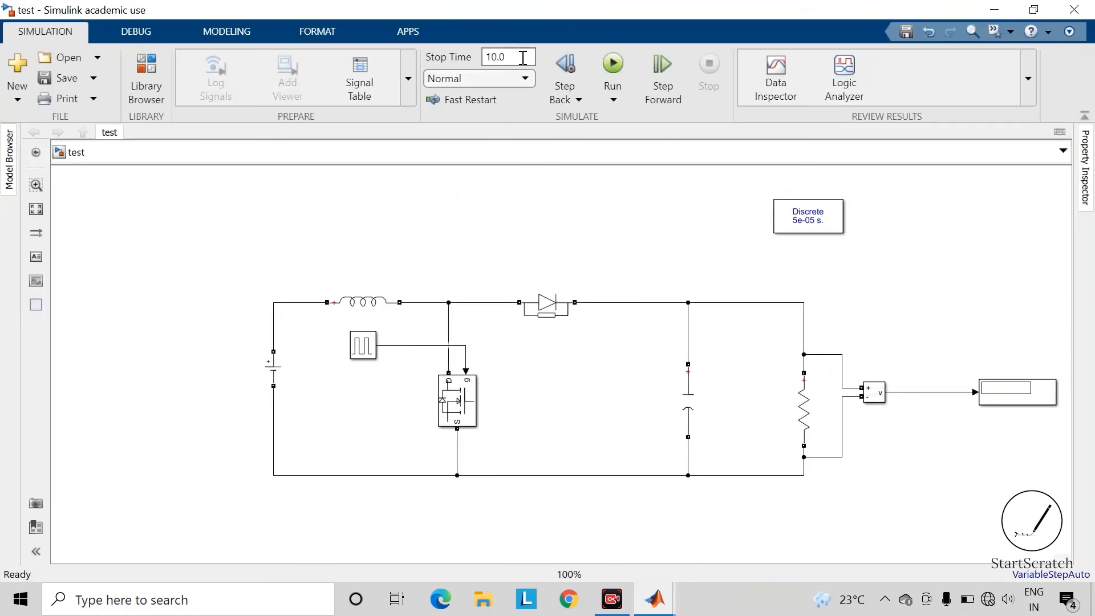
Set the simulation stop time to 5, then save the model and run the simulation
left_click(523, 58)
type("5")
left_click(63, 79)
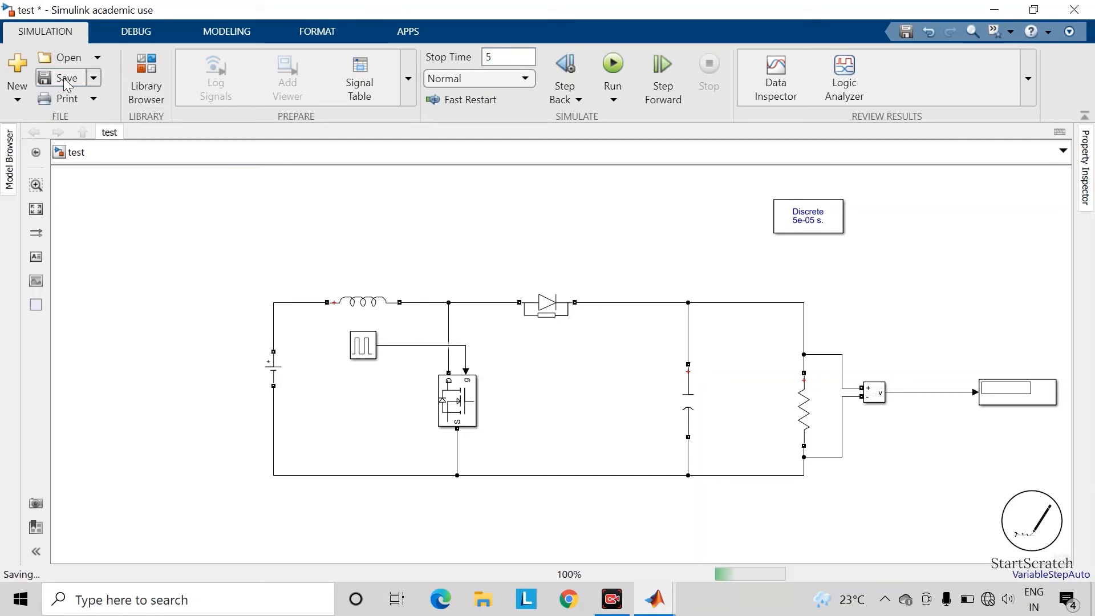
left_click(613, 66)
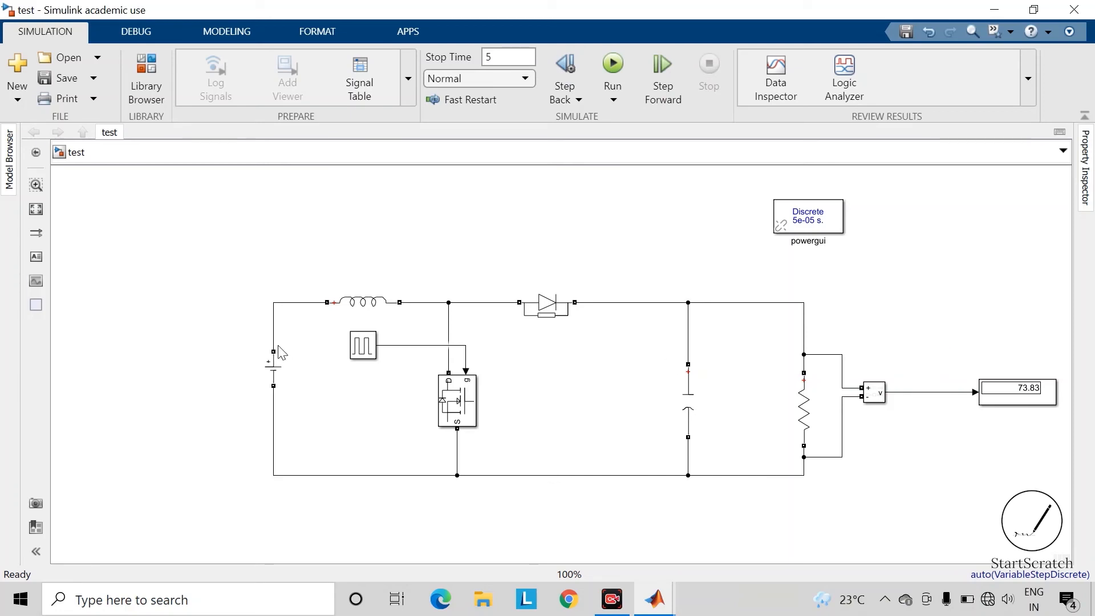
Check the amplitude setting in the DC Voltage Source's block parameters and close them without changes
left_click(278, 374)
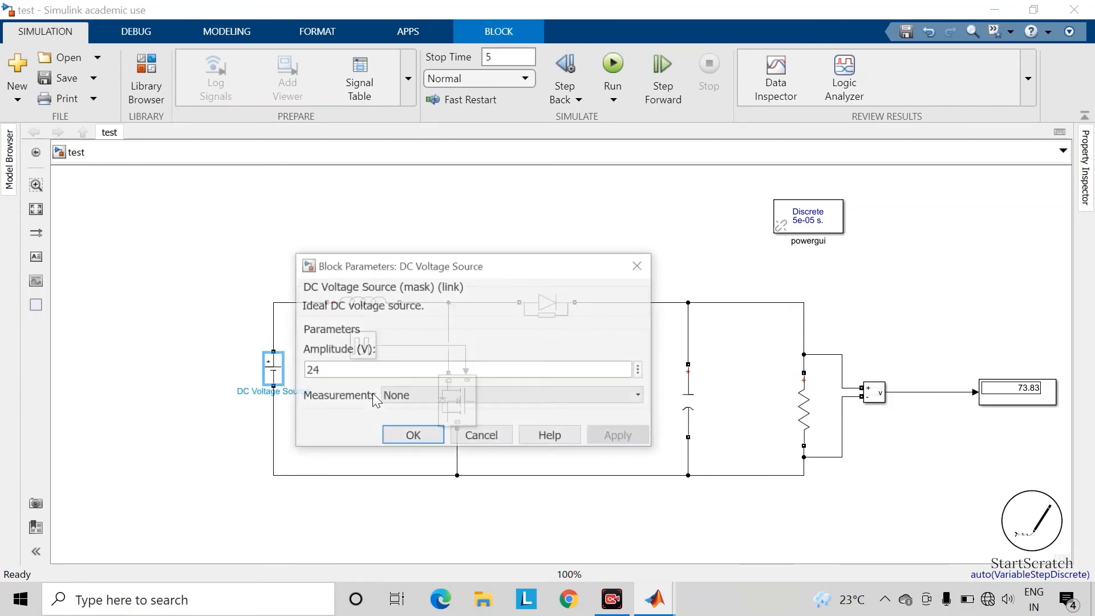
left_click(412, 436)
left_click(361, 455)
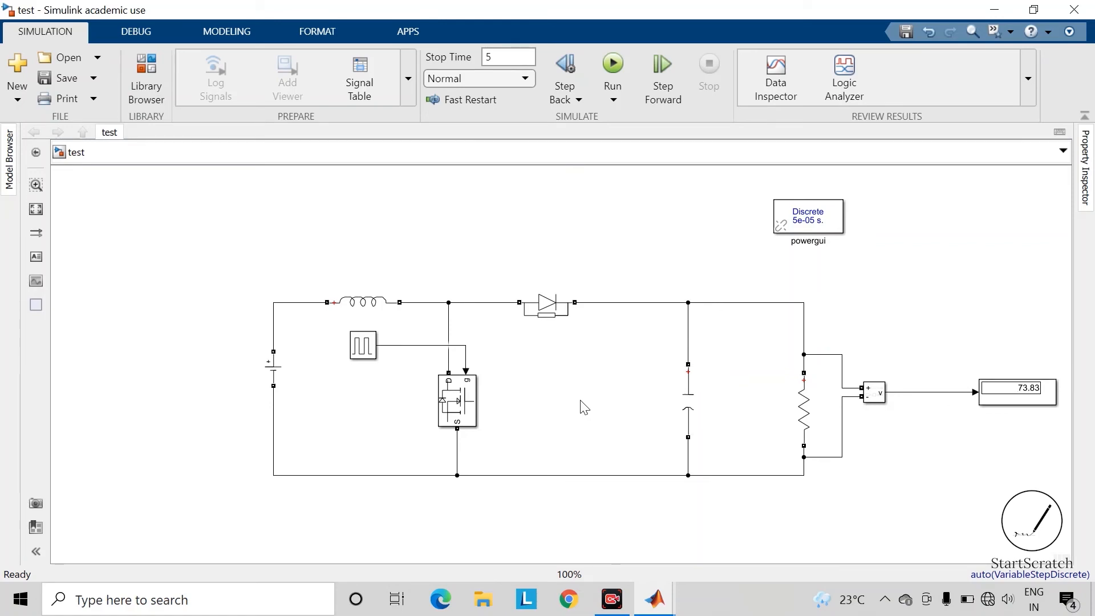
Set the Pulse Generator's pulse width to 30% of the period
double_click(366, 351)
scroll(420, 450, "down", 3)
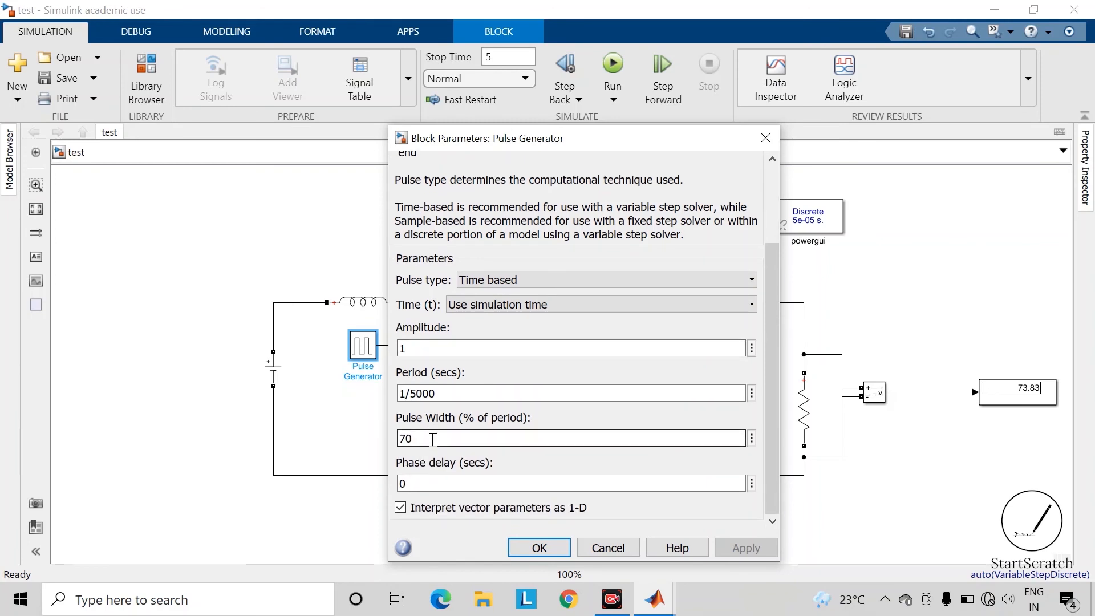
double_click(433, 439)
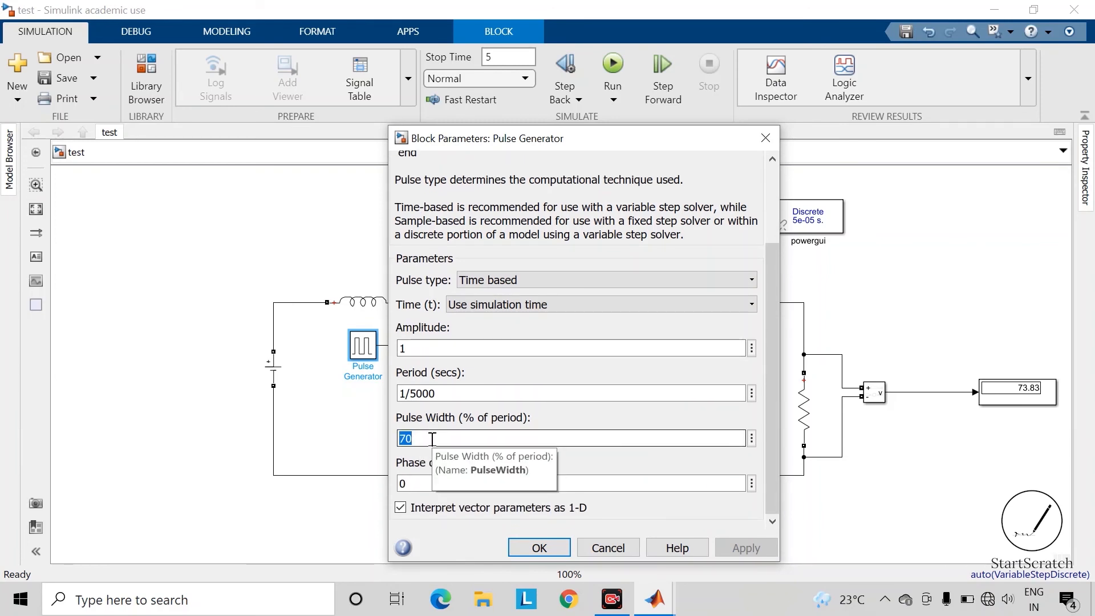
type("30")
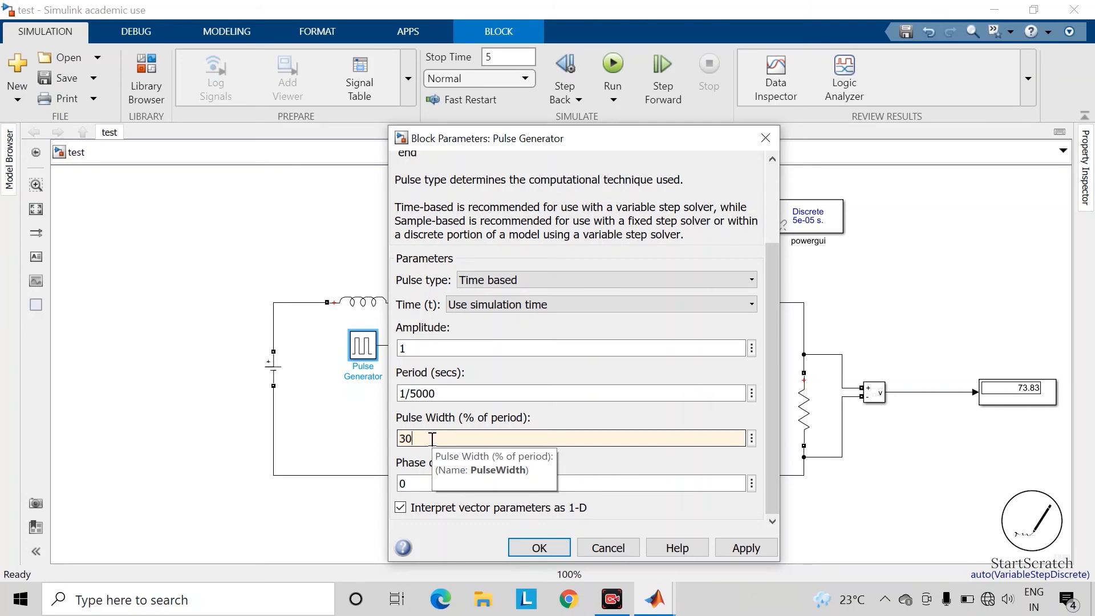
key("Return")
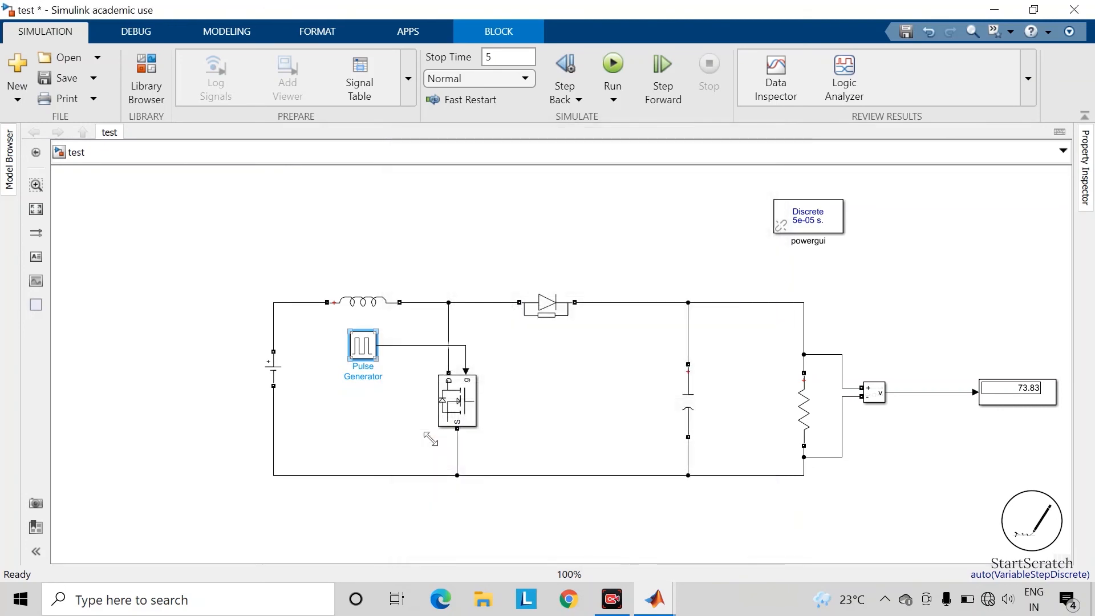
left_click(618, 409)
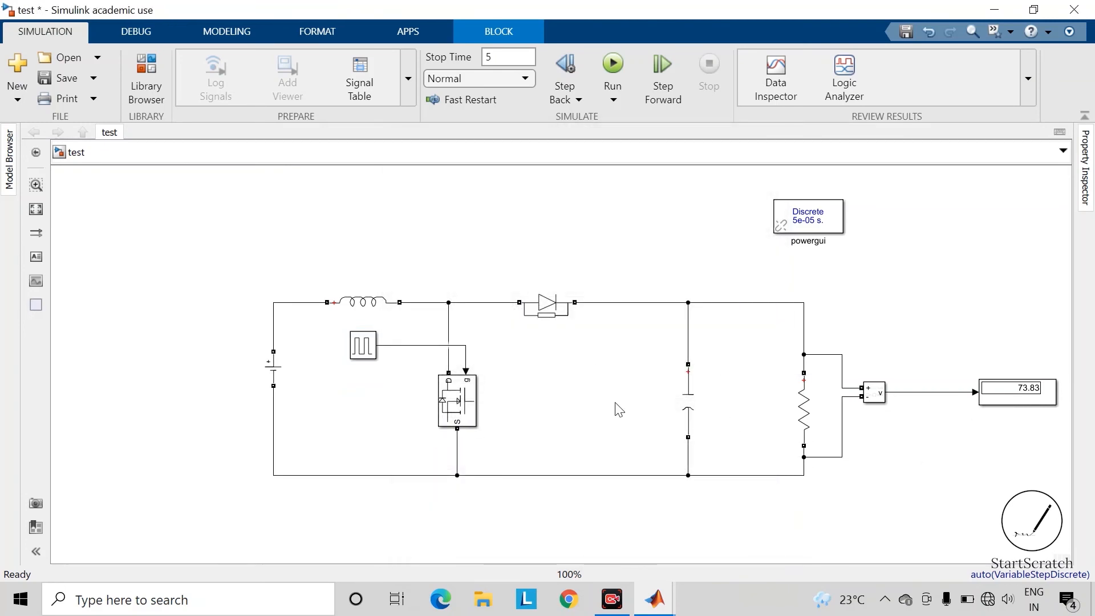
Save the model and rerun the simulation to update the output voltage on the display block
left_click(59, 78)
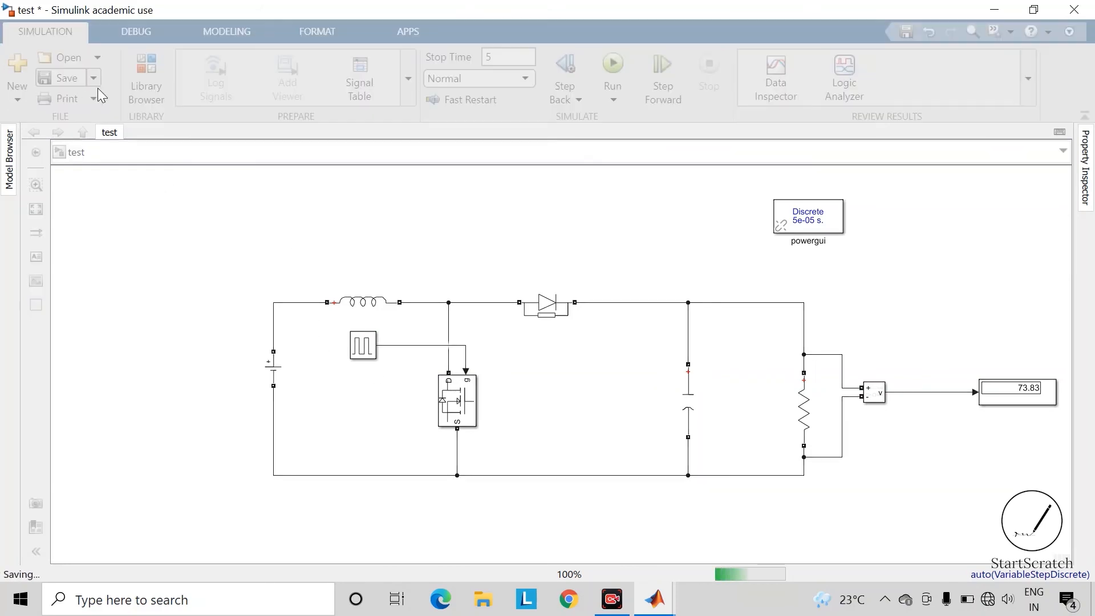
left_click(614, 63)
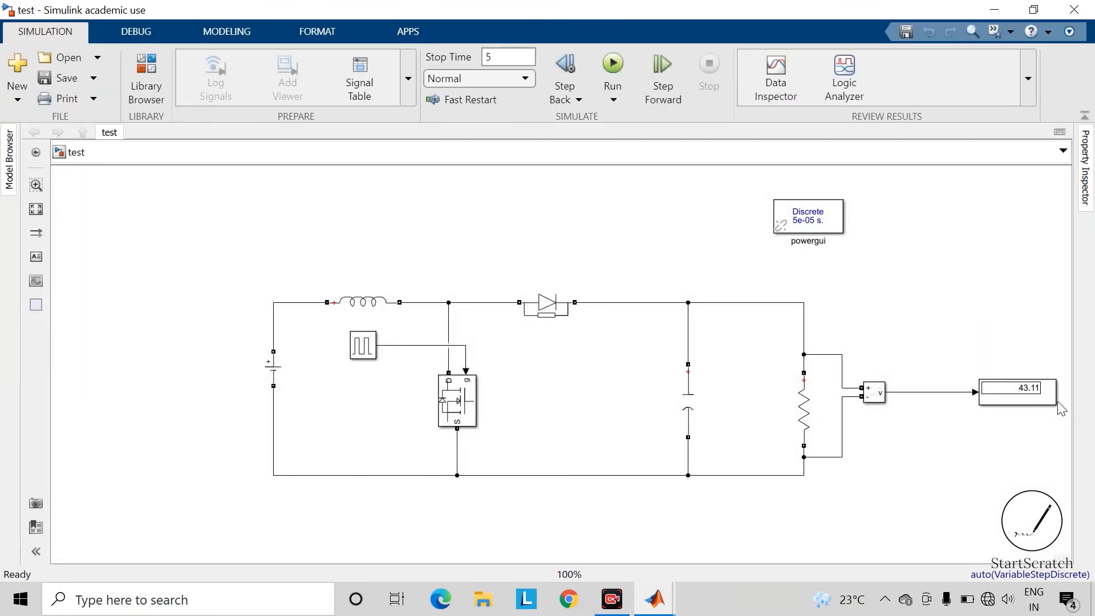
left_click(1000, 401)
left_click(377, 354)
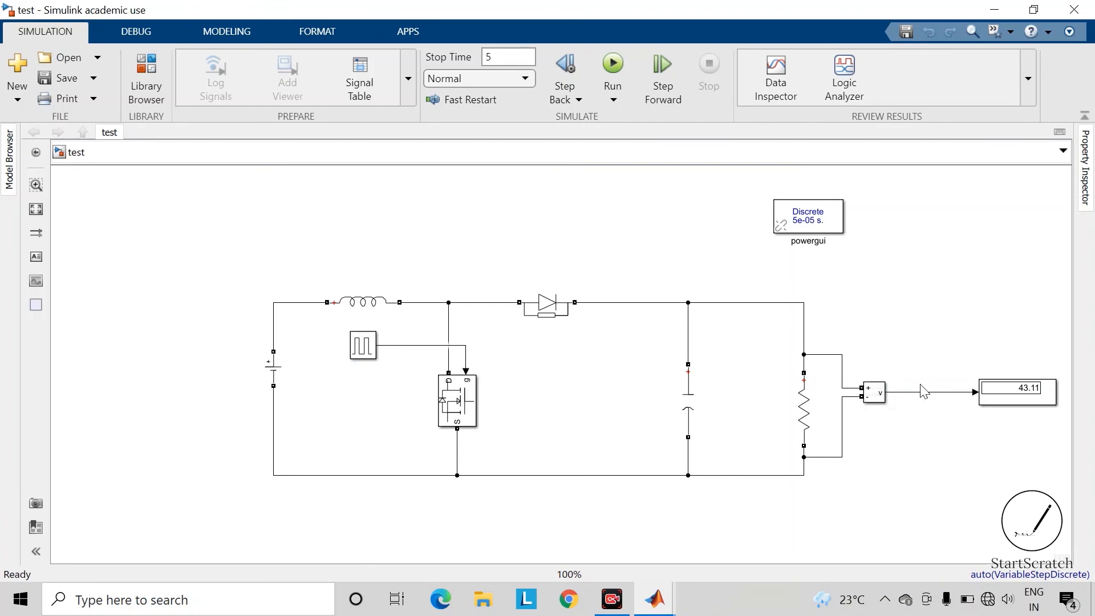